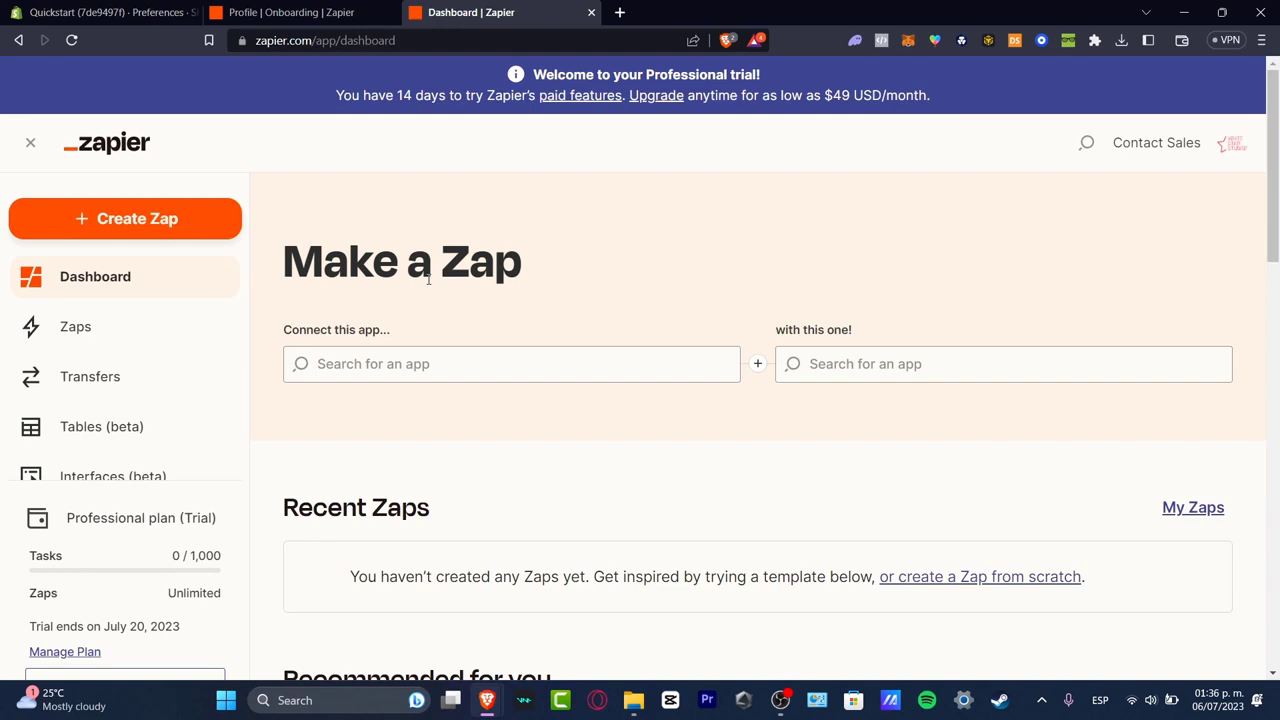
Complete the onboarding profile with the role Project Management and a company size of 1-49 employees
click(348, 10)
scroll(797, 303, up, 2)
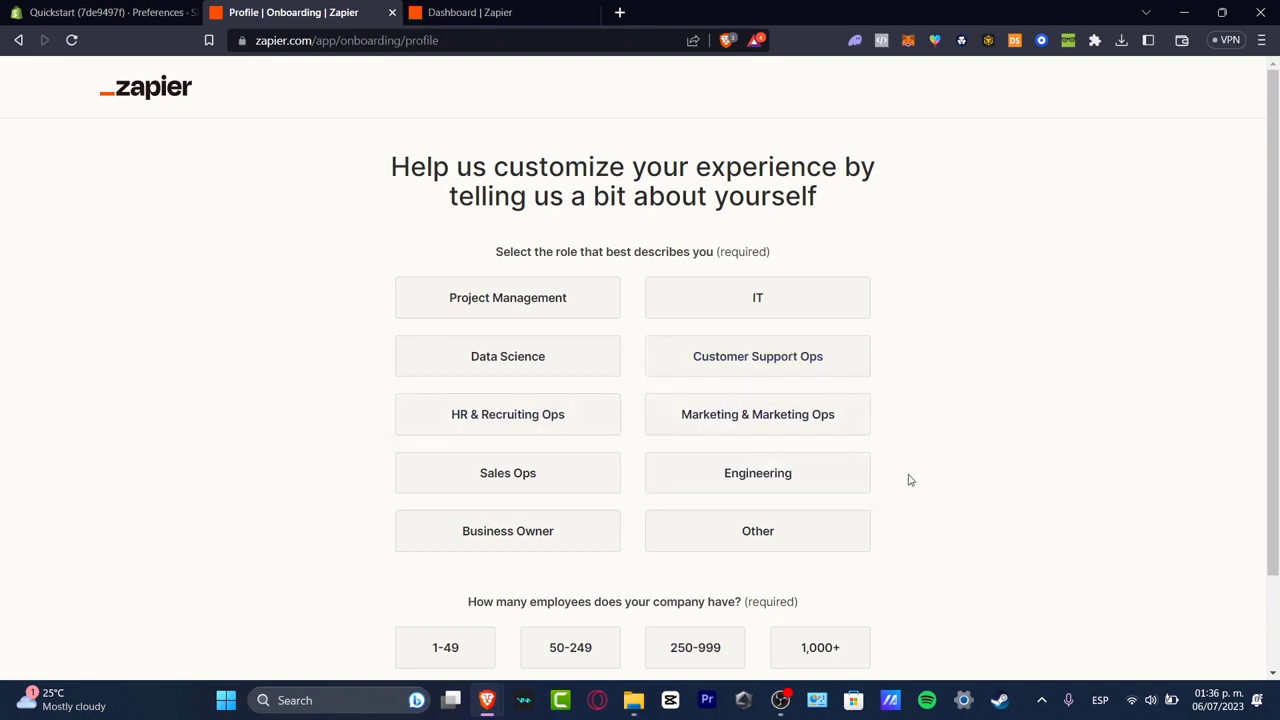
click(605, 312)
scroll(1049, 366, down, 2)
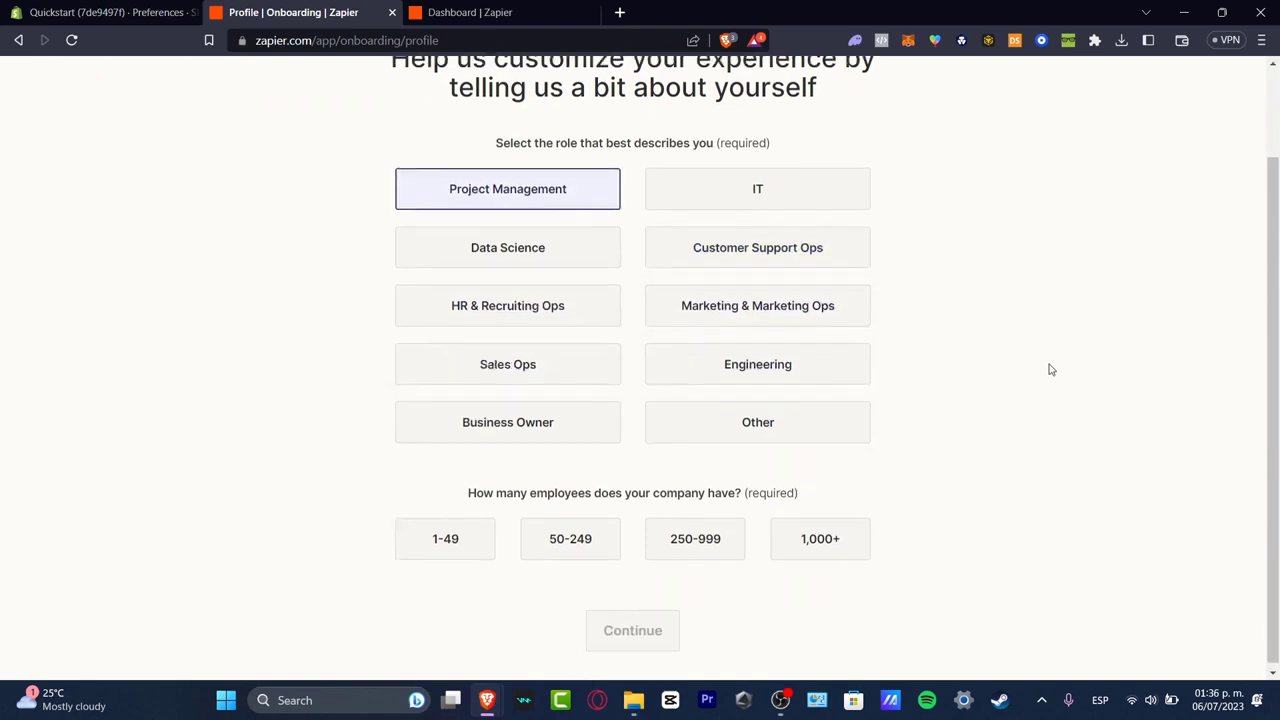
click(463, 550)
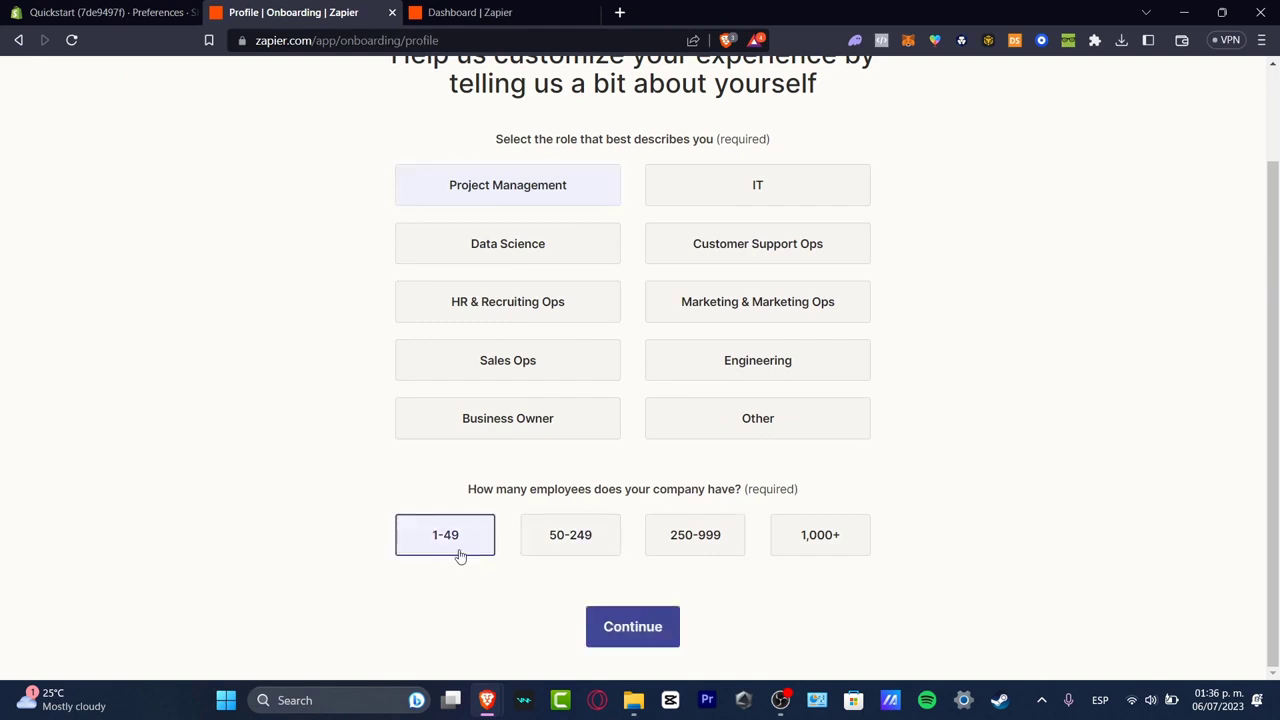
click(615, 625)
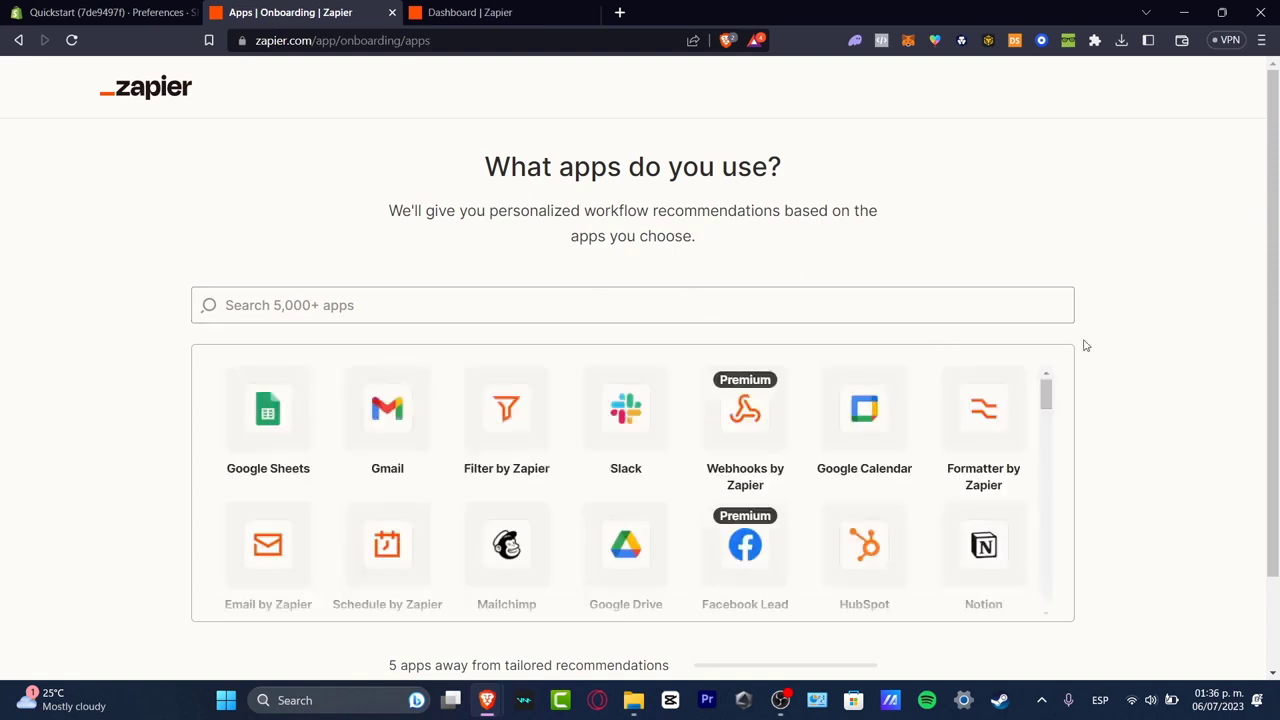
Choose Gmail, Notion, Mailchimp, Google Drive, Facebook Pages and YouTube as the apps in use
scroll(1096, 354, down, 1)
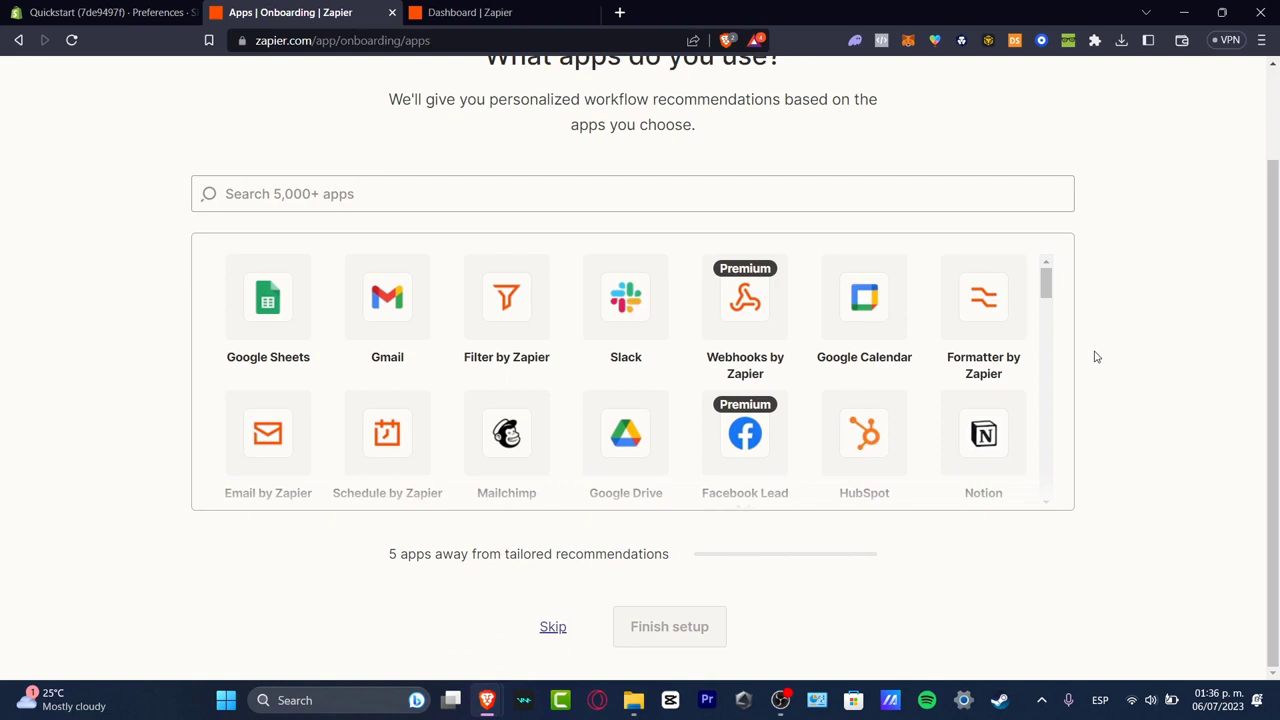
click(405, 298)
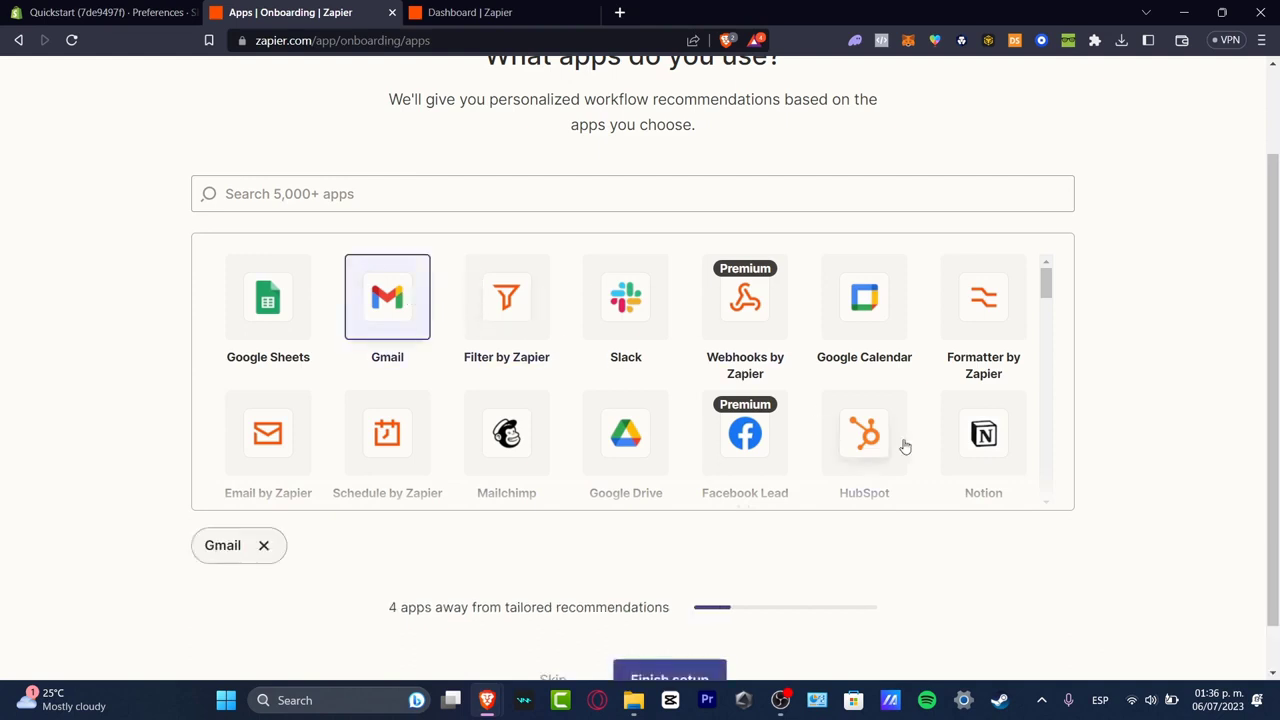
click(986, 432)
click(531, 424)
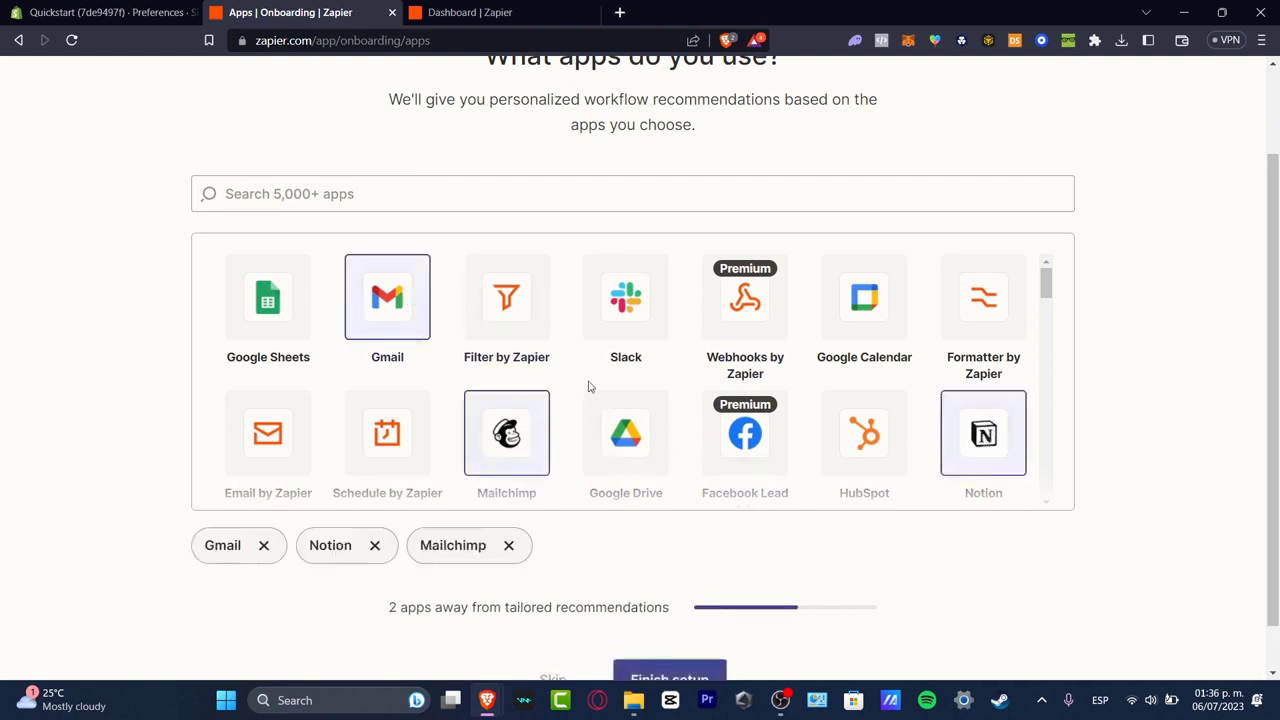
click(638, 415)
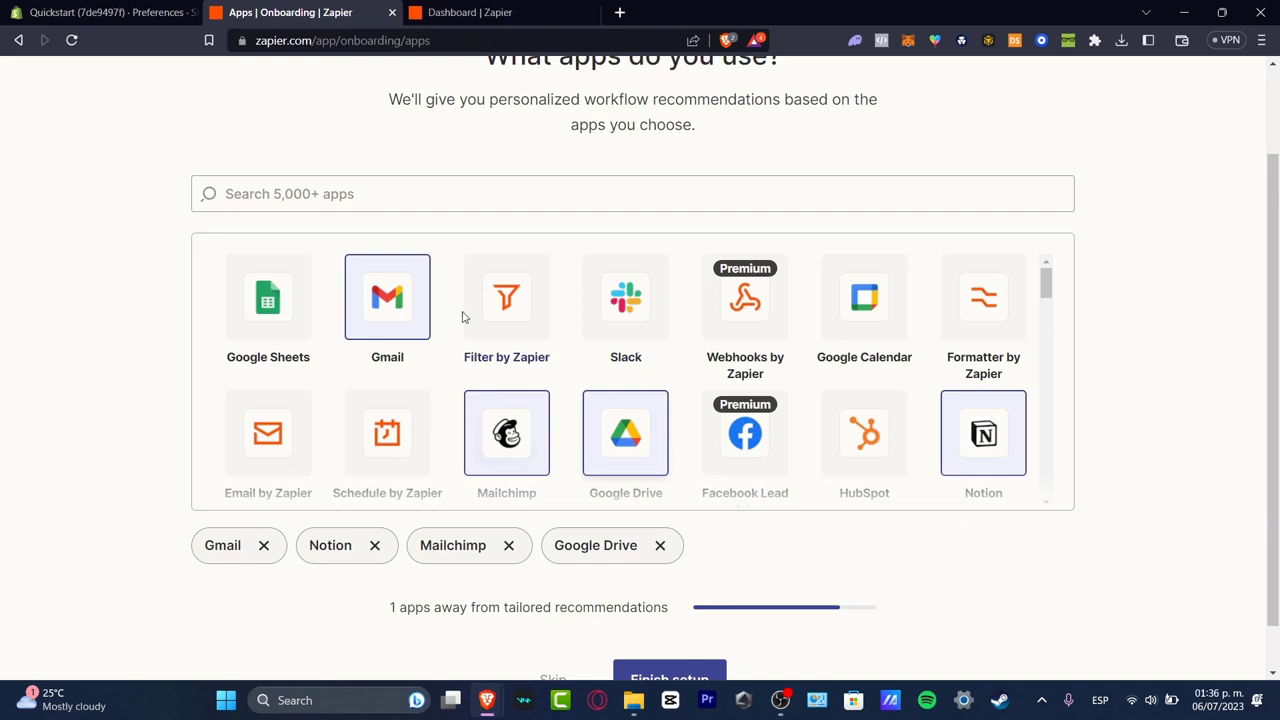
scroll(808, 423, down, 3)
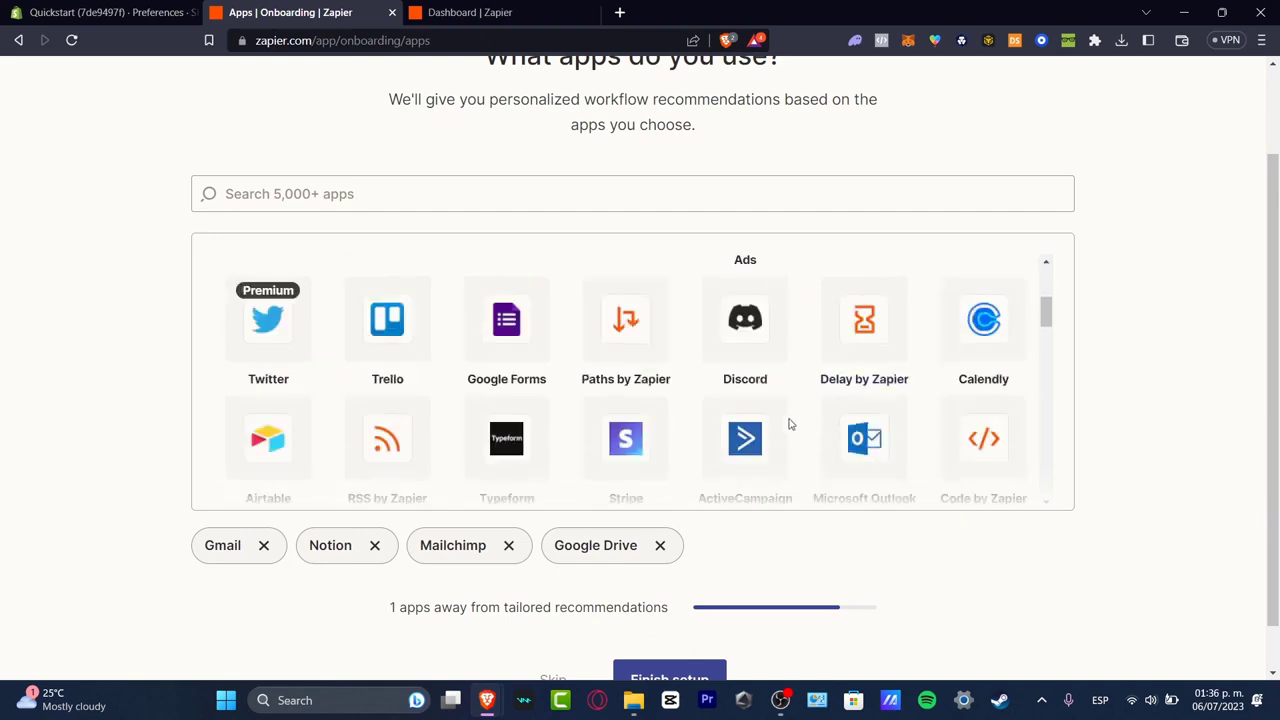
scroll(788, 424, down, 3)
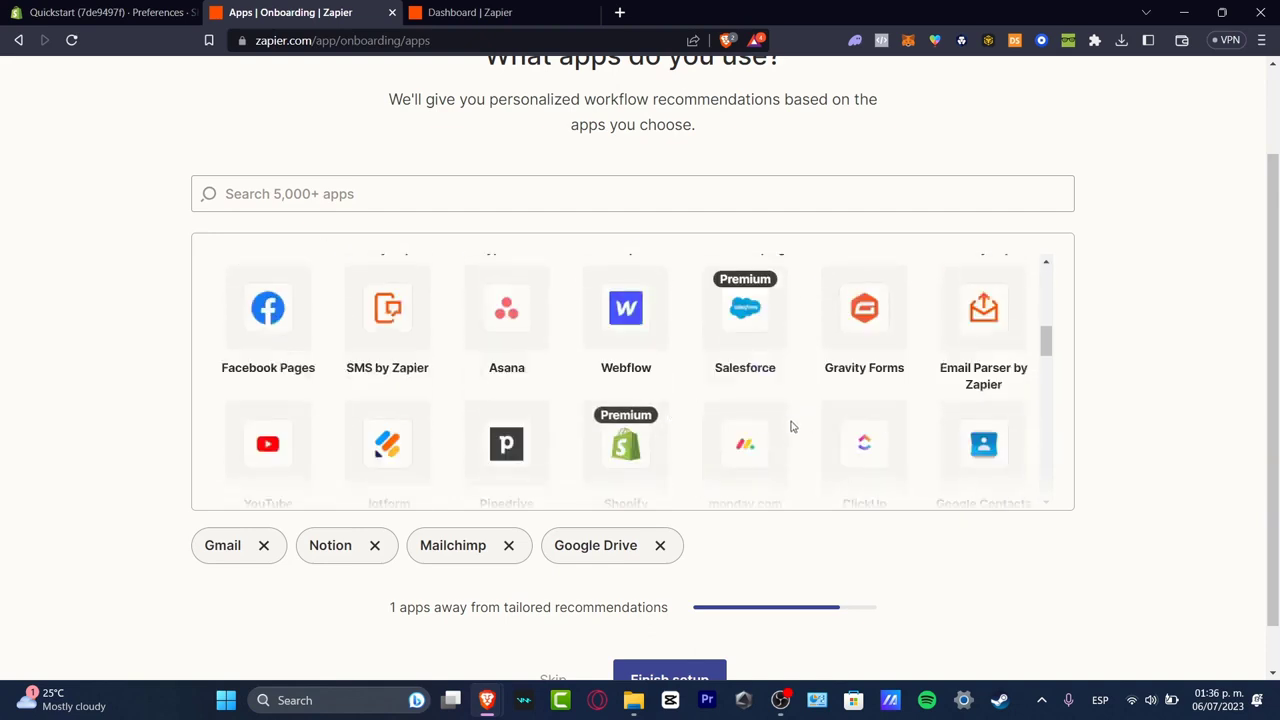
click(288, 323)
click(268, 443)
Look over the rest of the app list, finish the onboarding setup and close the duplicate dashboard page
scroll(268, 443, down, 3)
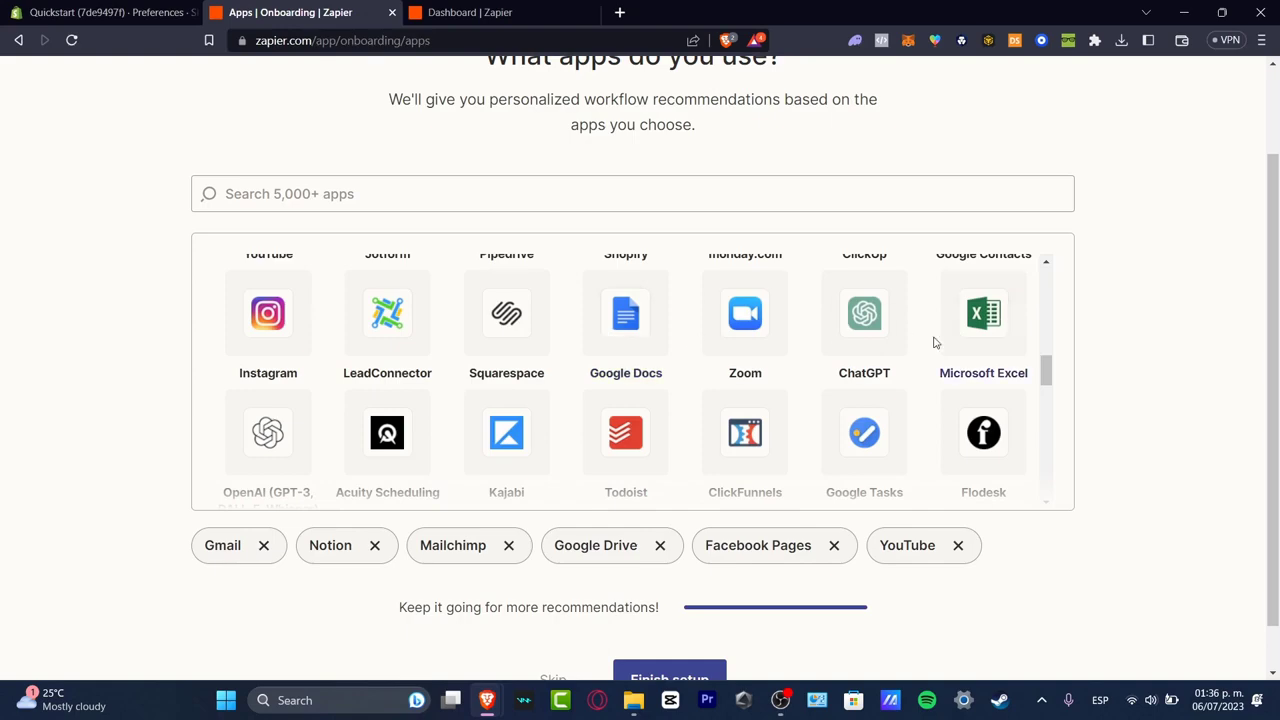
scroll(933, 342, up, 5)
scroll(930, 355, up, 2)
scroll(925, 375, down, 10)
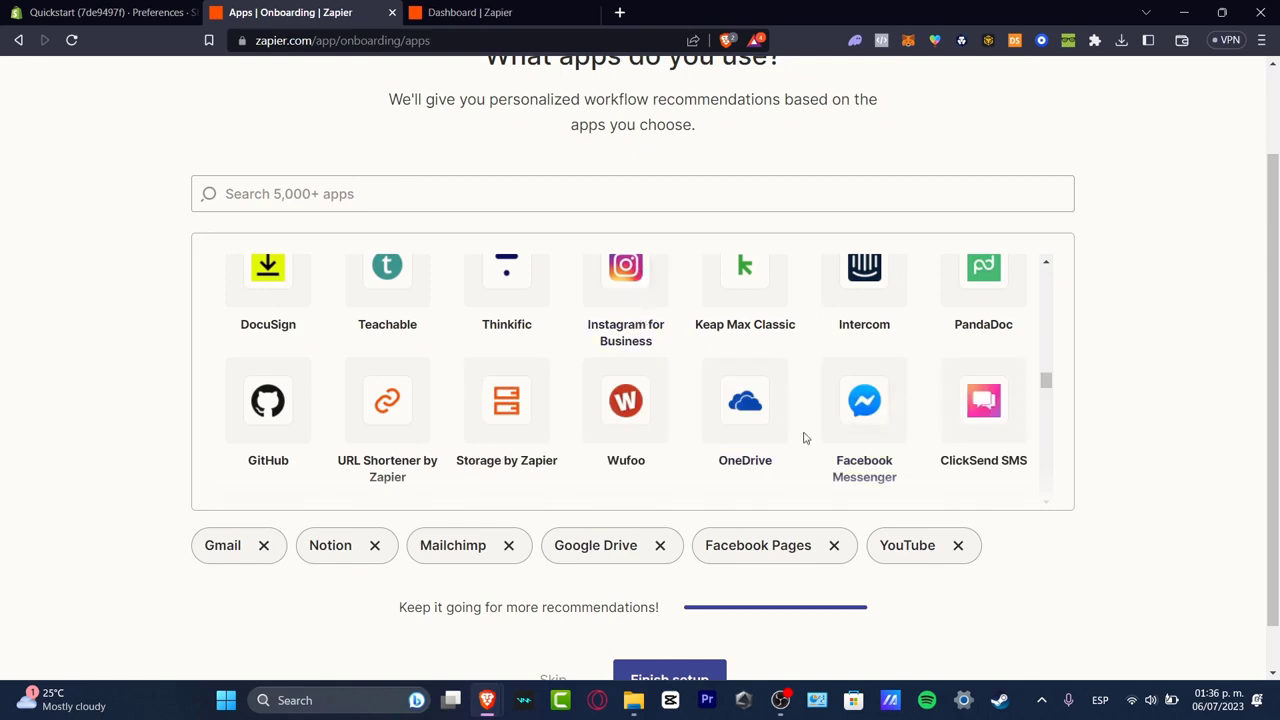
scroll(805, 437, up, 10)
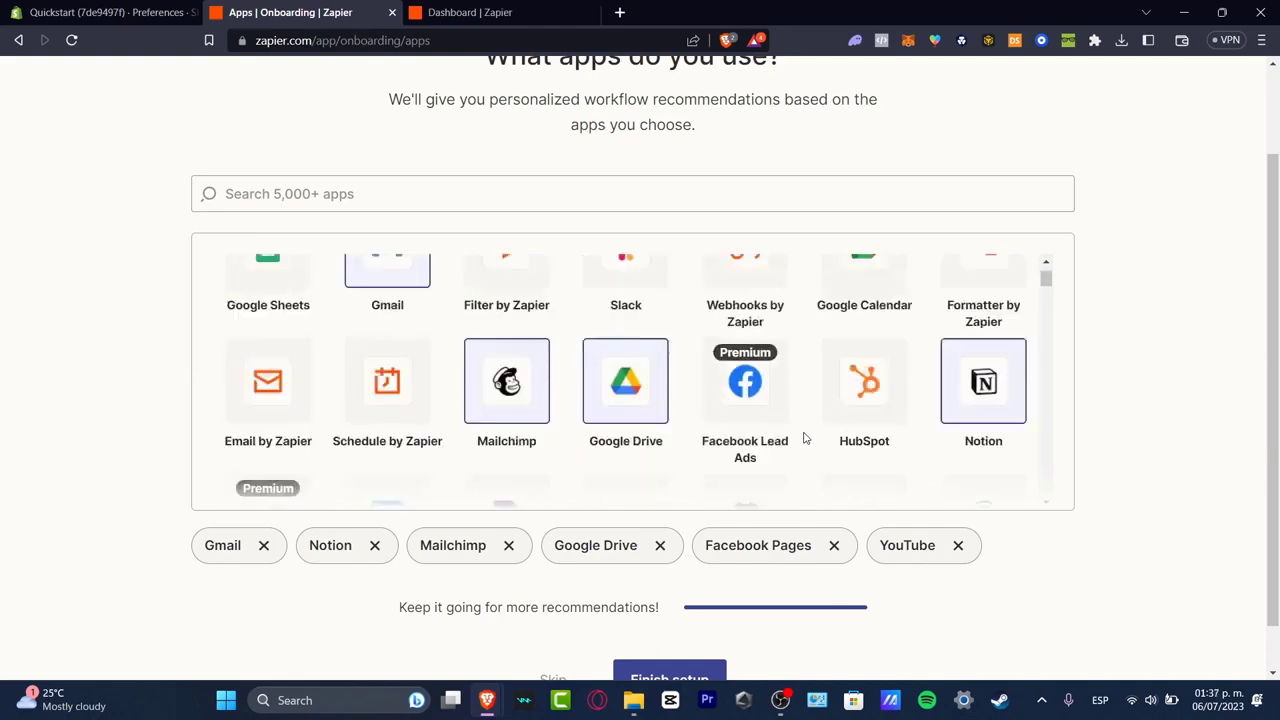
scroll(851, 614, down, 1)
click(688, 620)
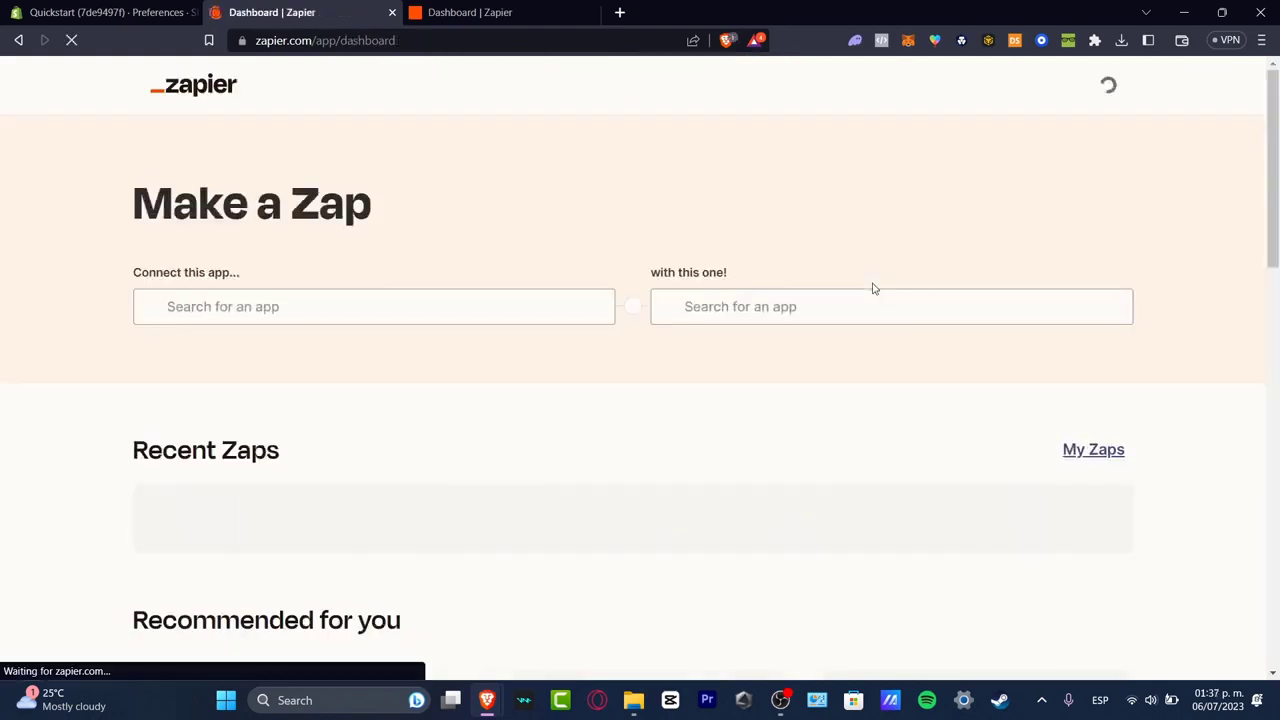
click(591, 12)
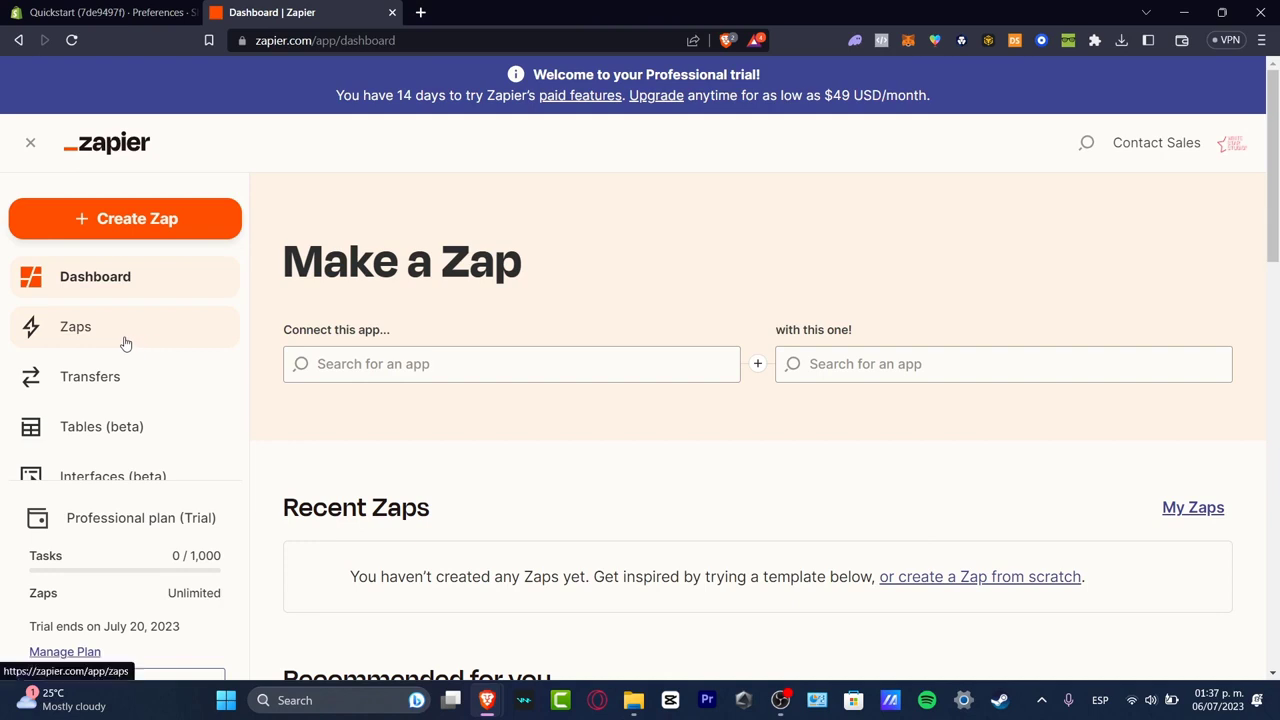
Look through the Explore page of automation ideas and return to the list of Zaps
scroll(173, 416, down, 5)
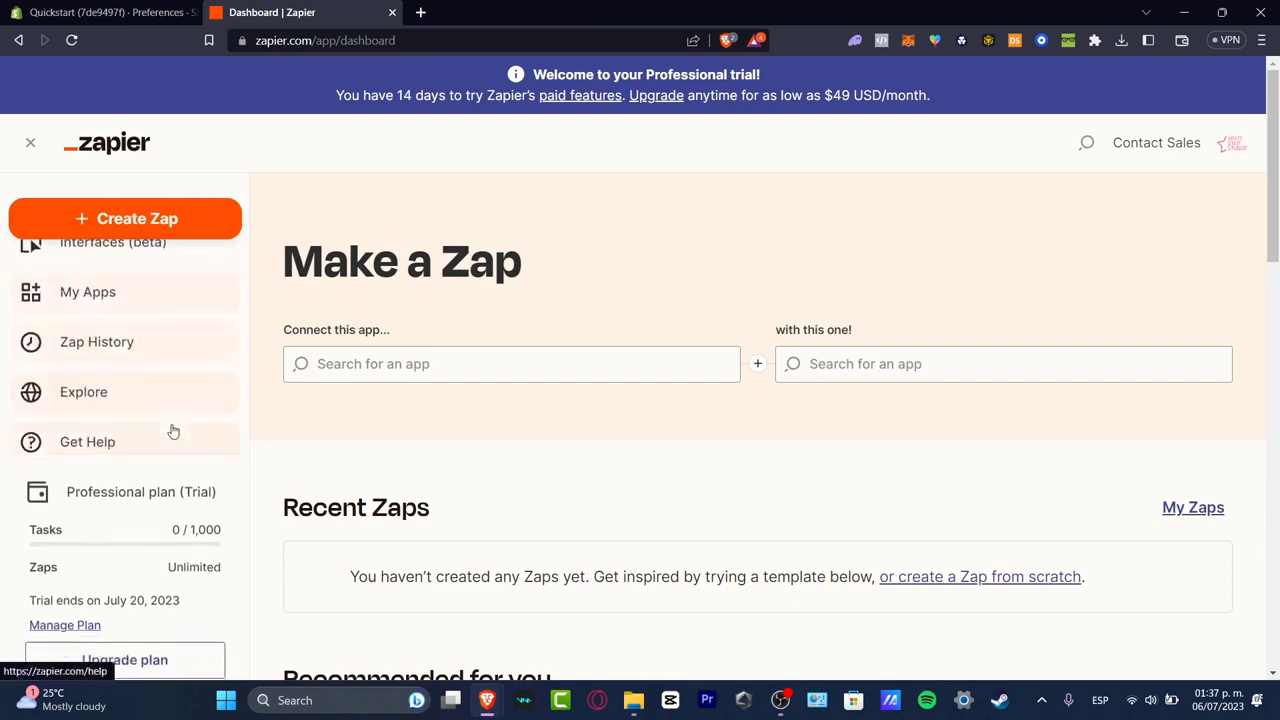
click(157, 338)
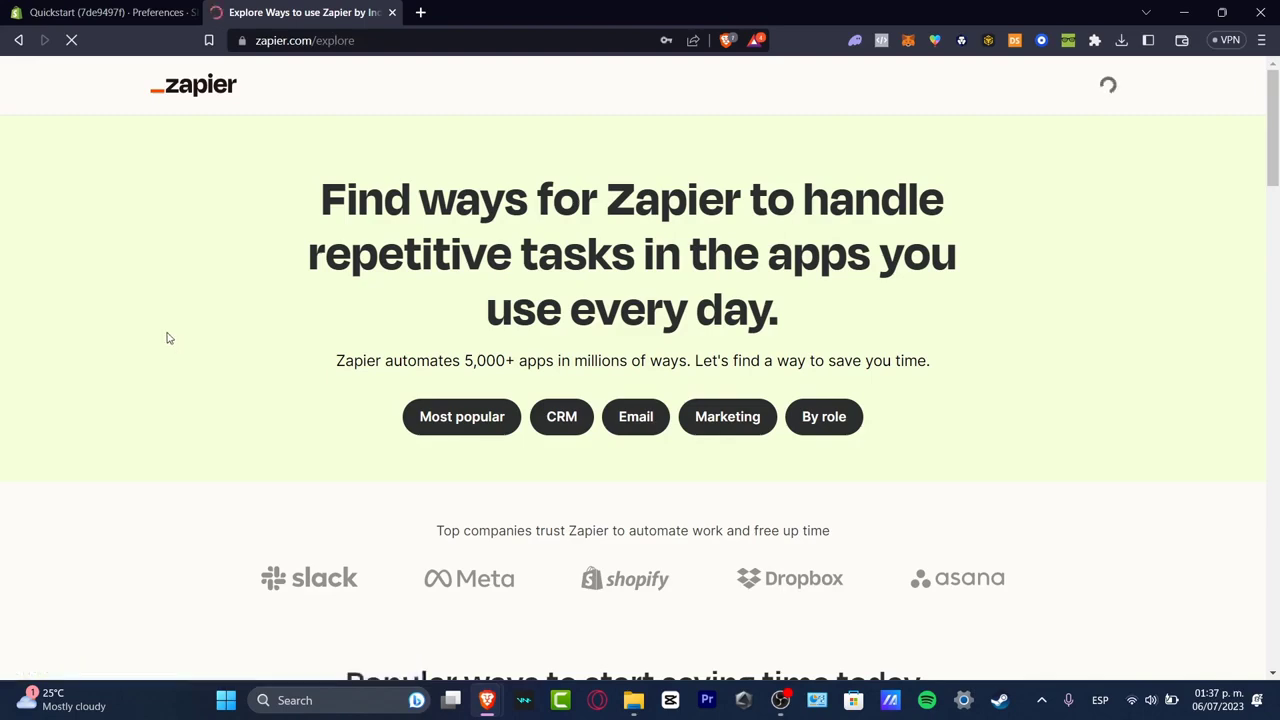
scroll(1015, 340, down, 3)
scroll(1015, 340, down, 8)
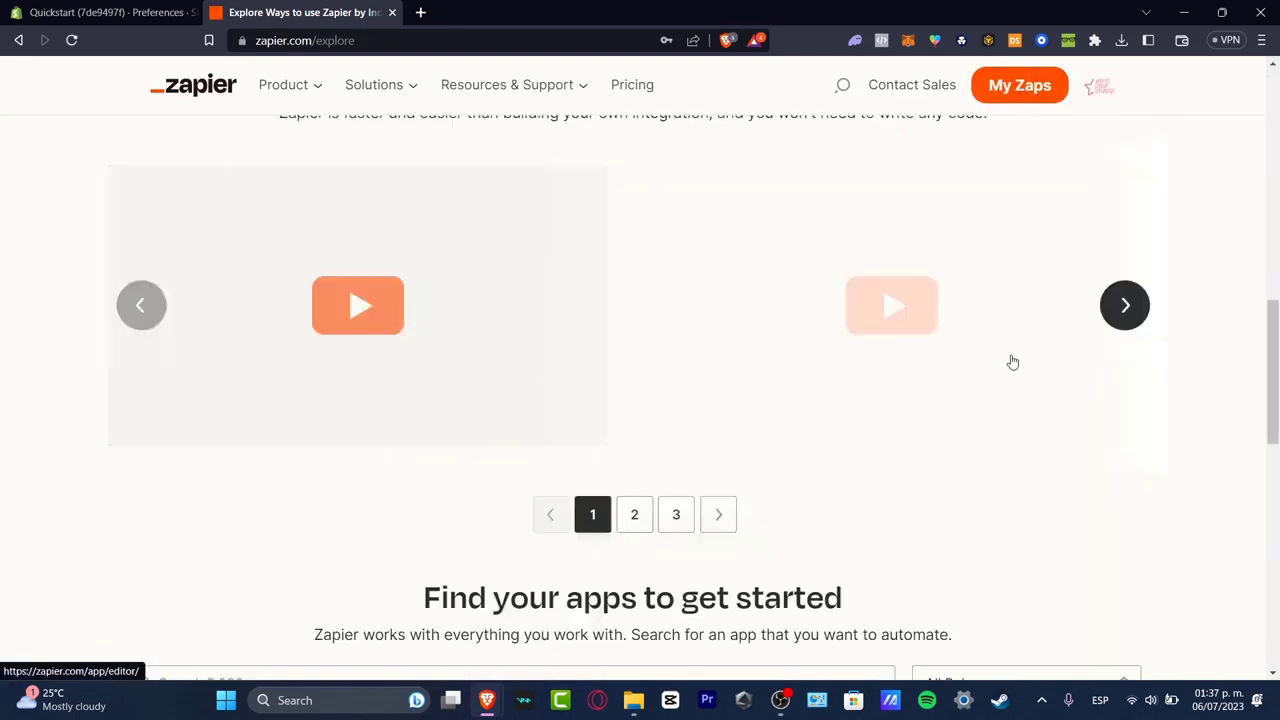
scroll(1006, 370, up, 12)
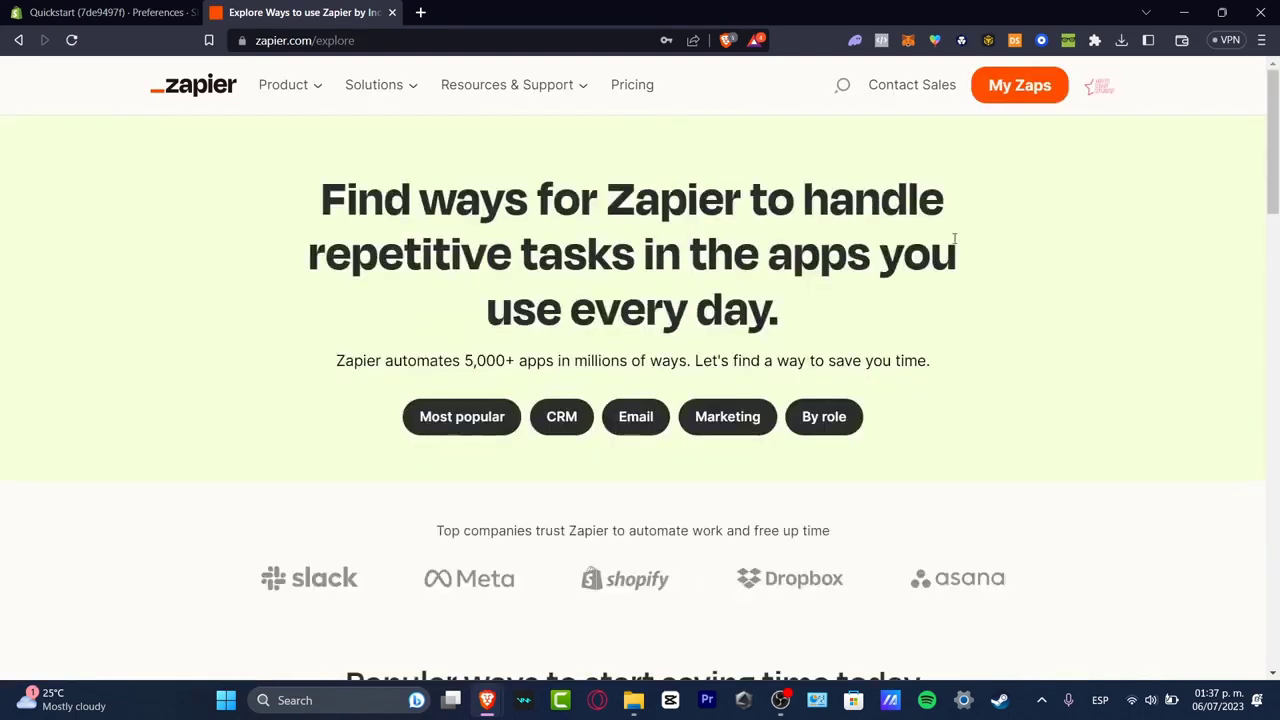
click(258, 94)
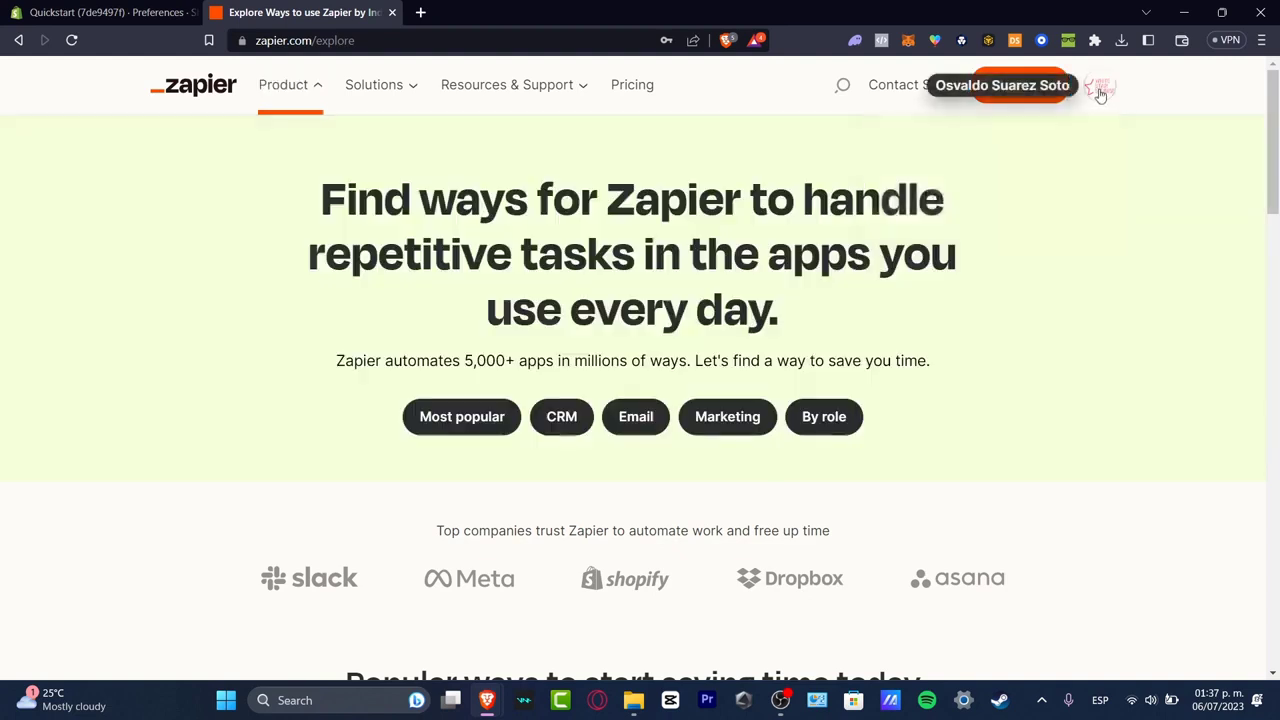
click(1100, 87)
click(1017, 98)
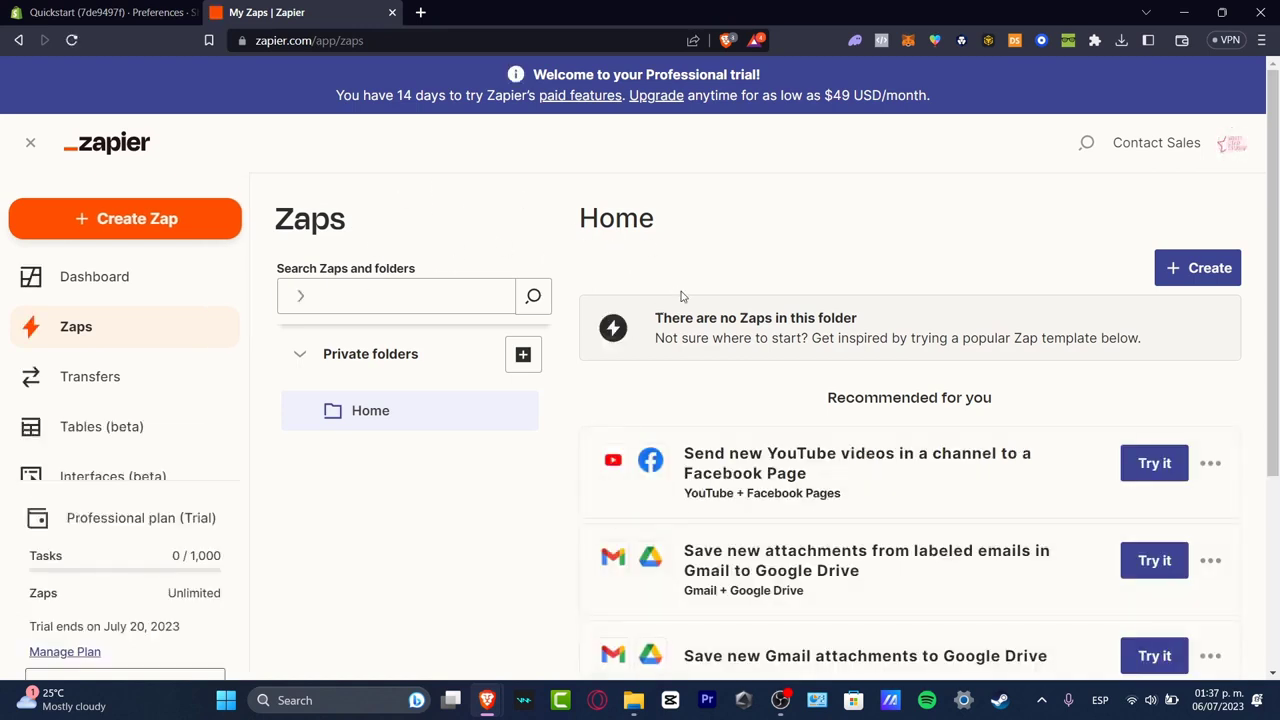
Create a new Zap with Gmail as the trigger app and New Email as the trigger event
click(104, 284)
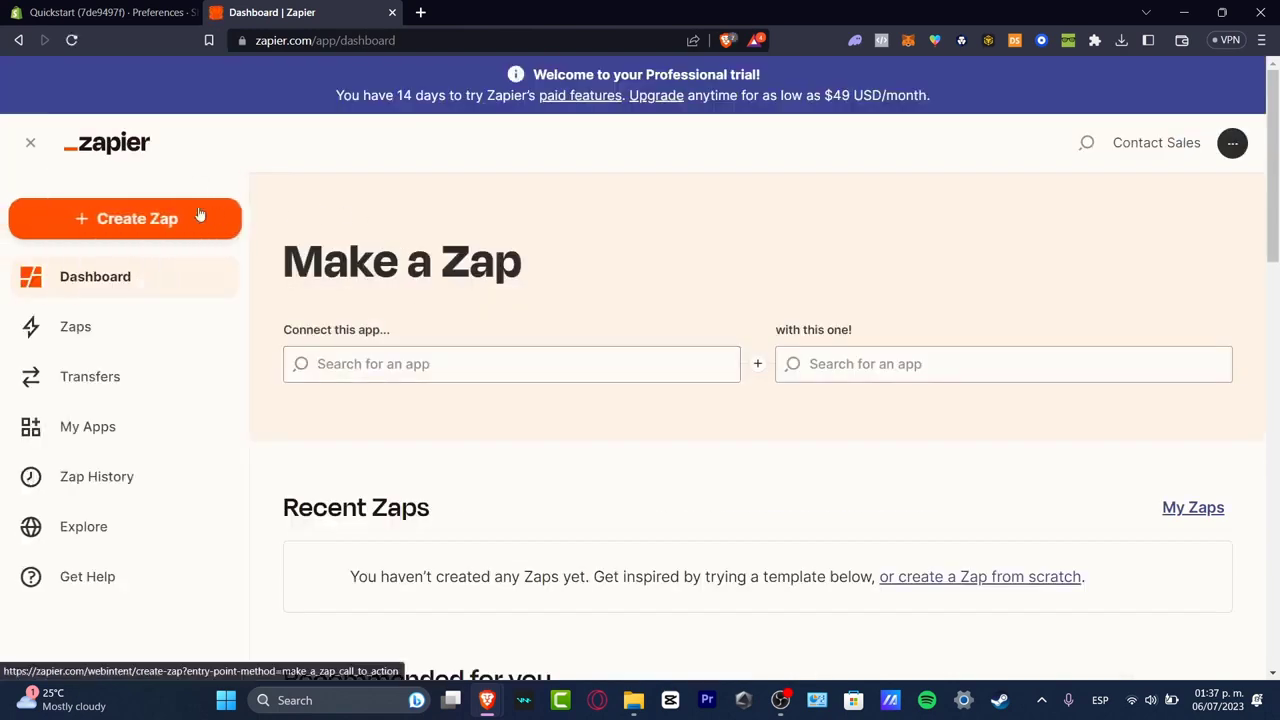
click(199, 216)
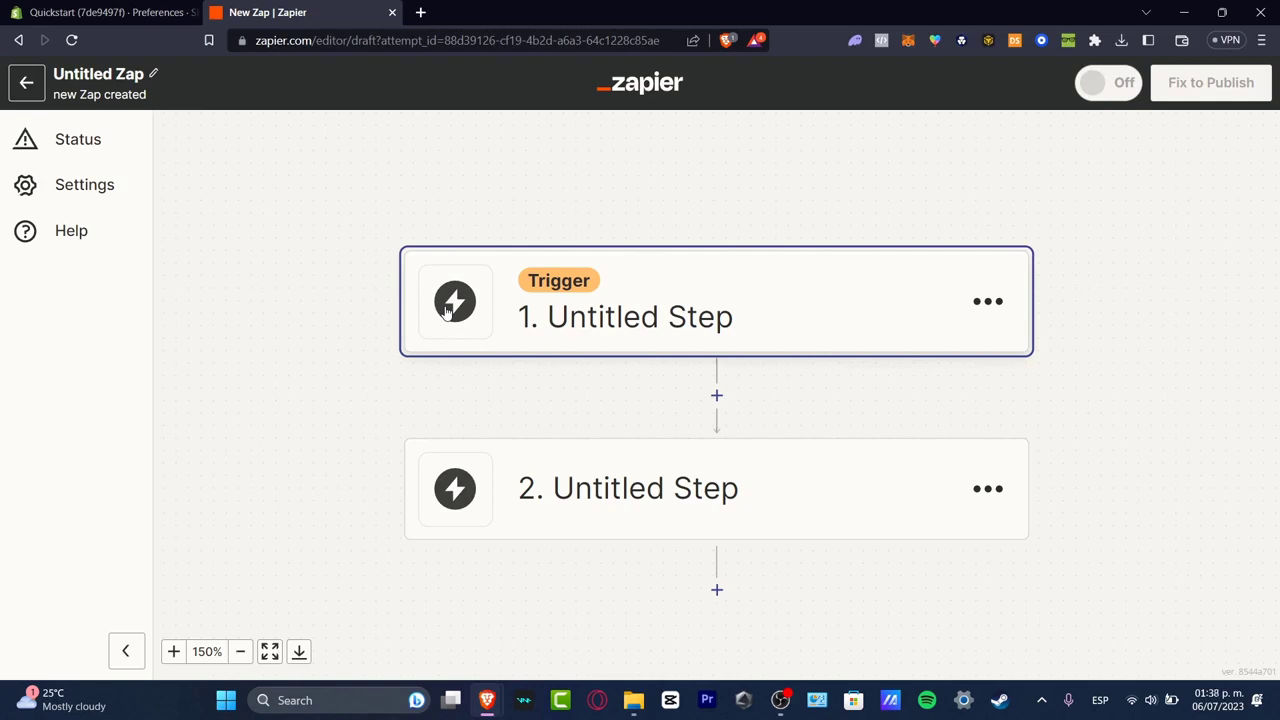
click(648, 332)
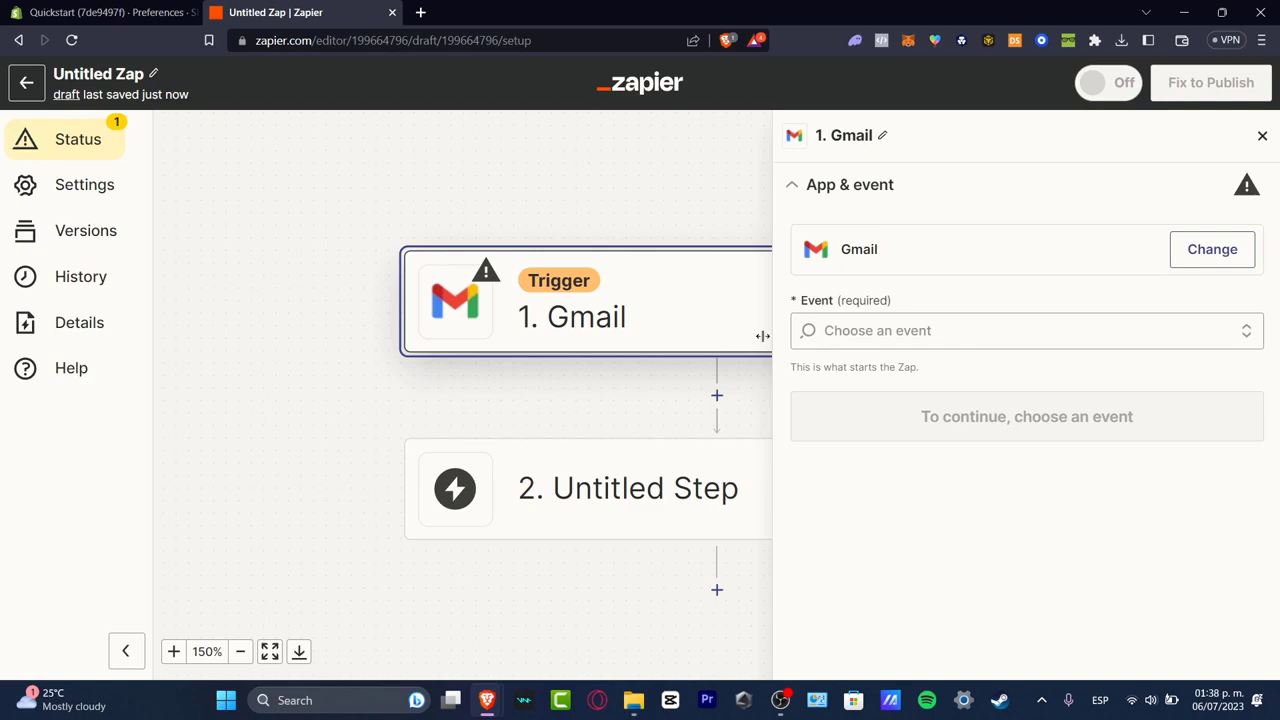
click(949, 336)
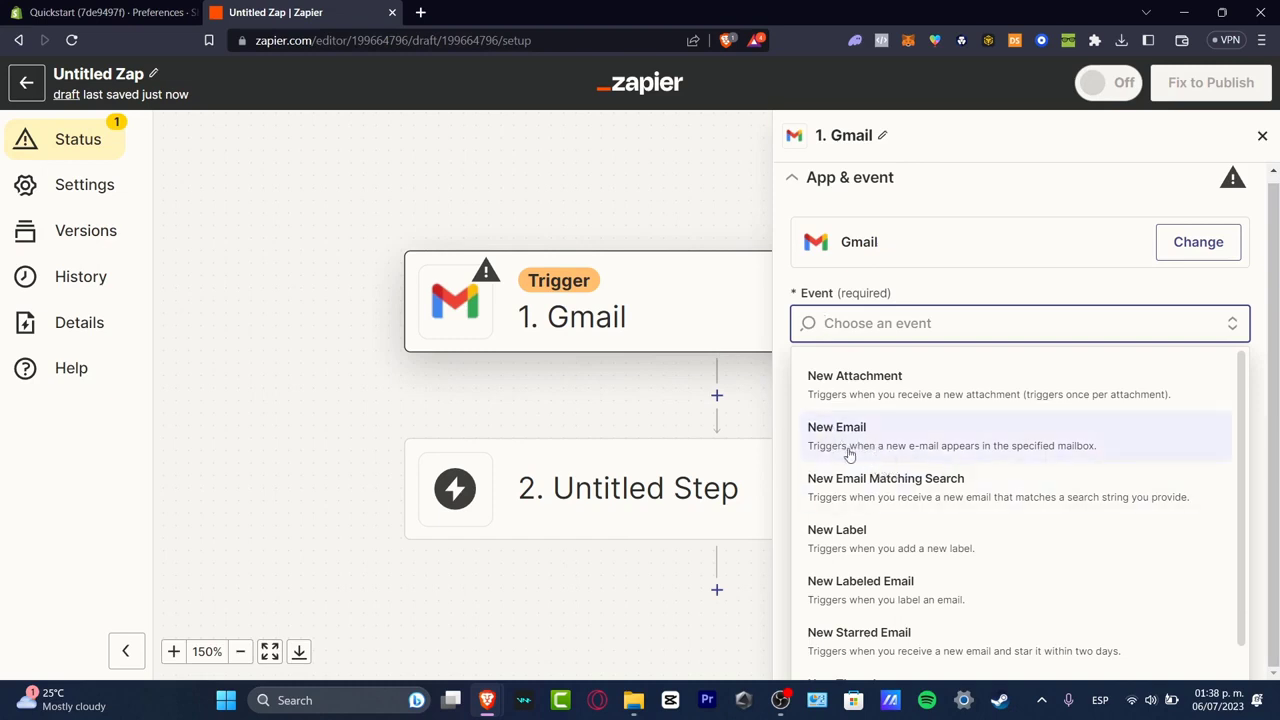
click(935, 434)
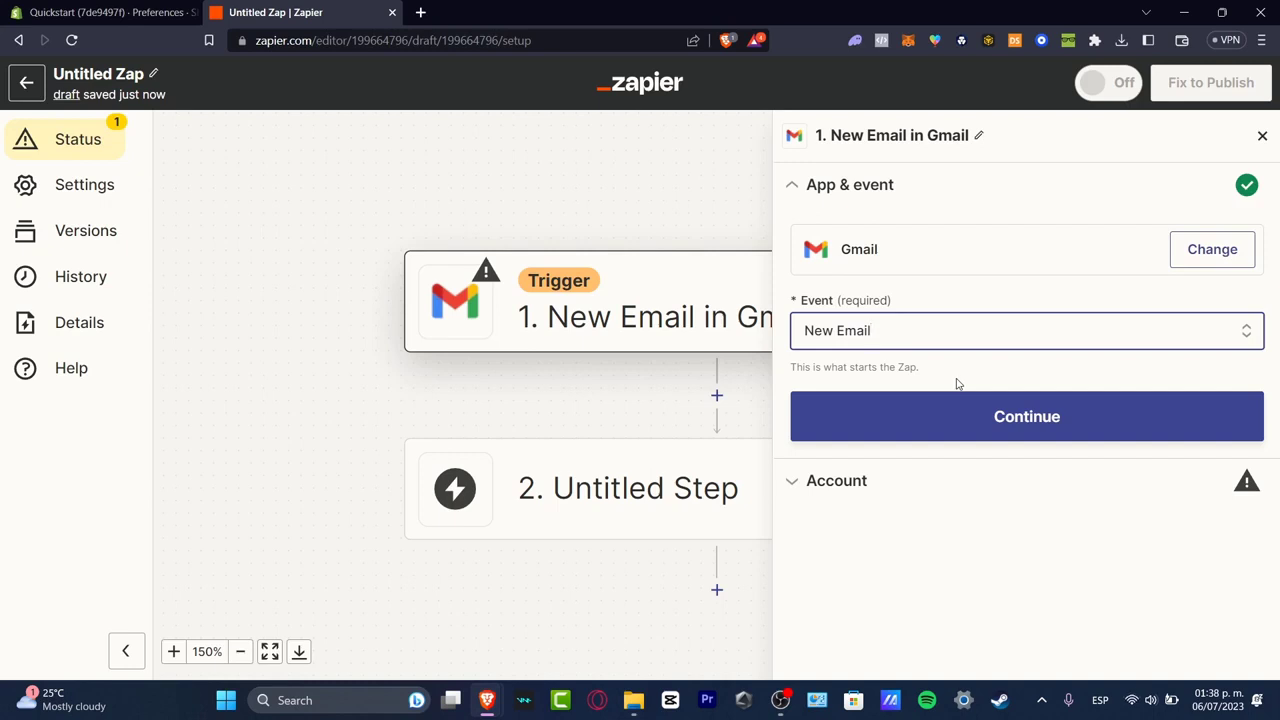
click(897, 432)
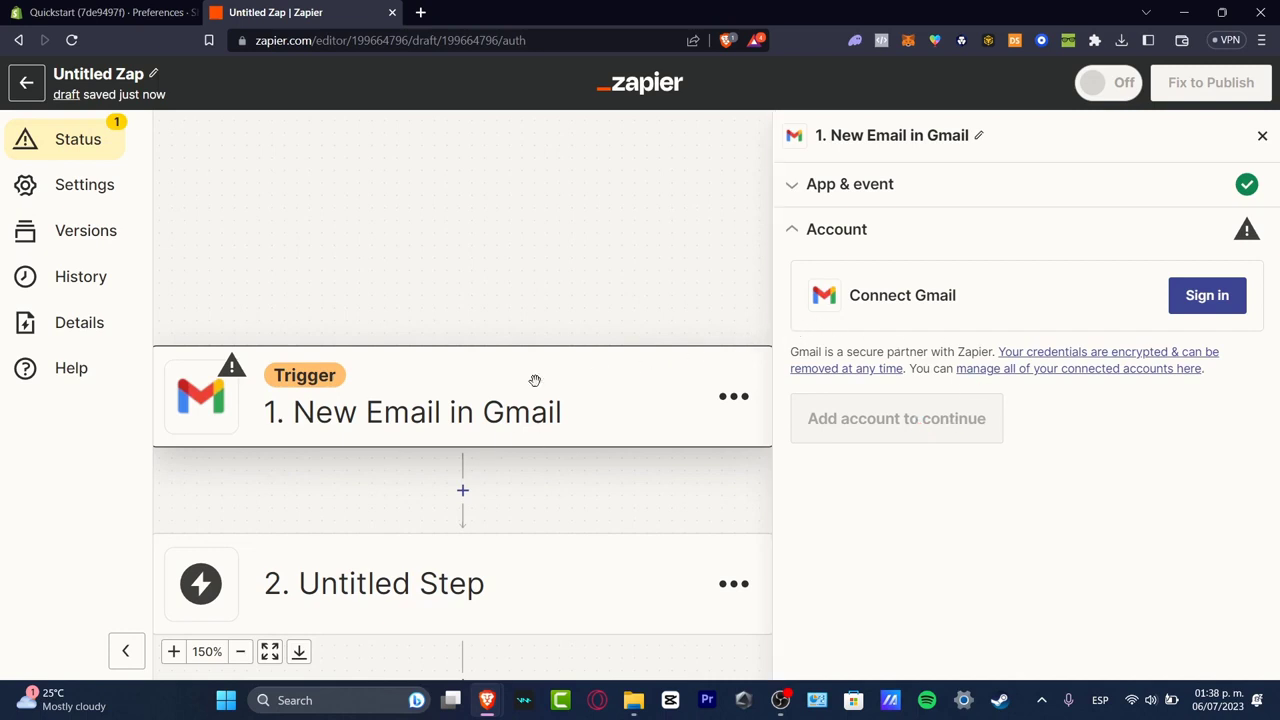
Connect the Gmail account to the trigger and continue with Email A as the selected test record
click(1208, 304)
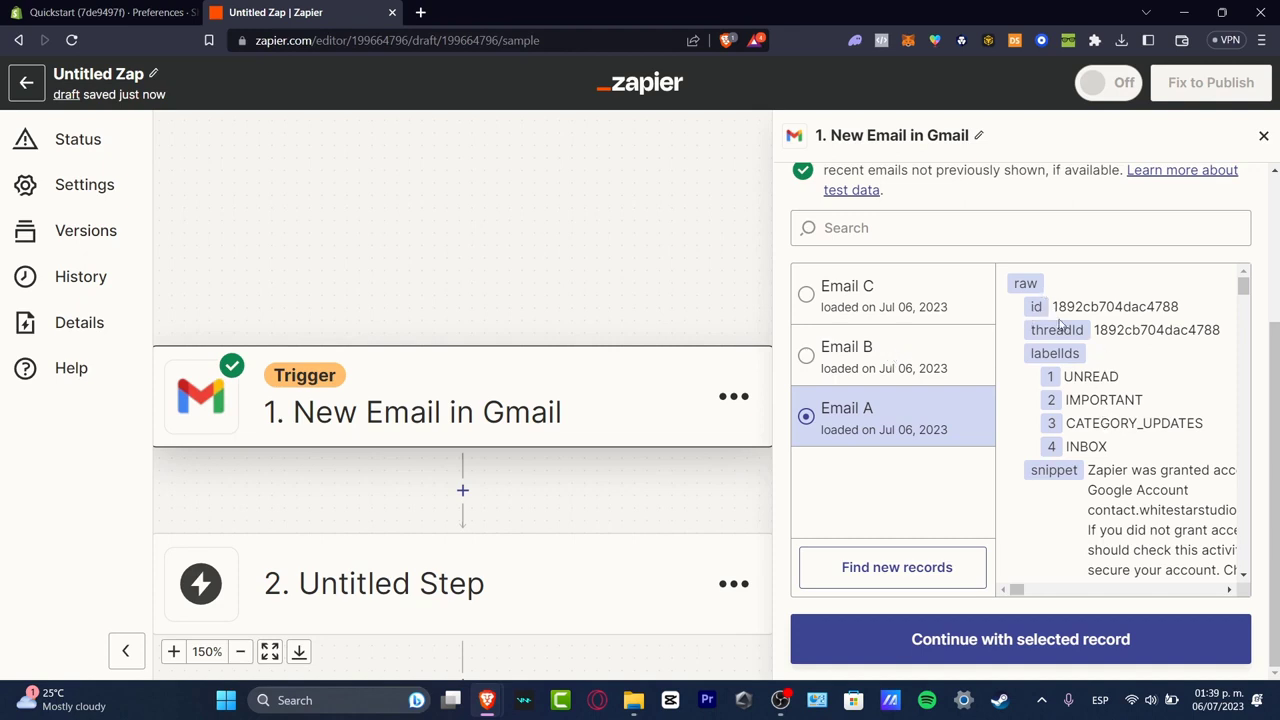
click(812, 362)
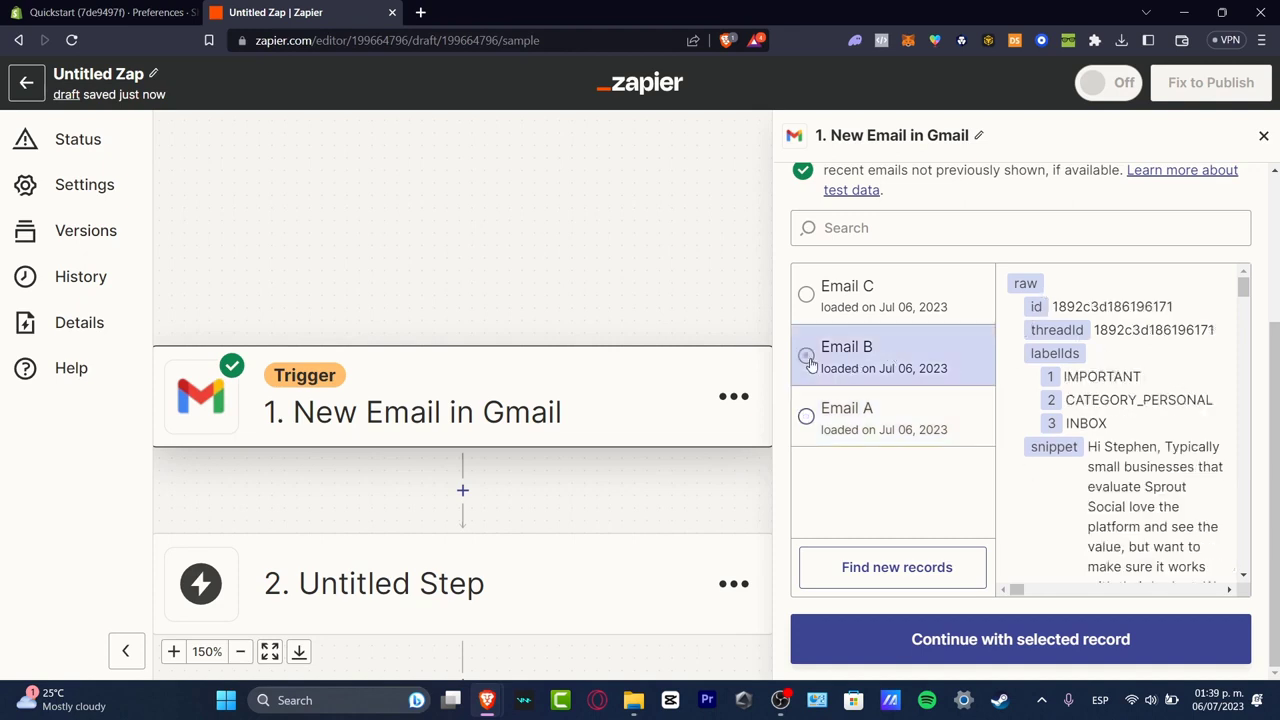
click(815, 303)
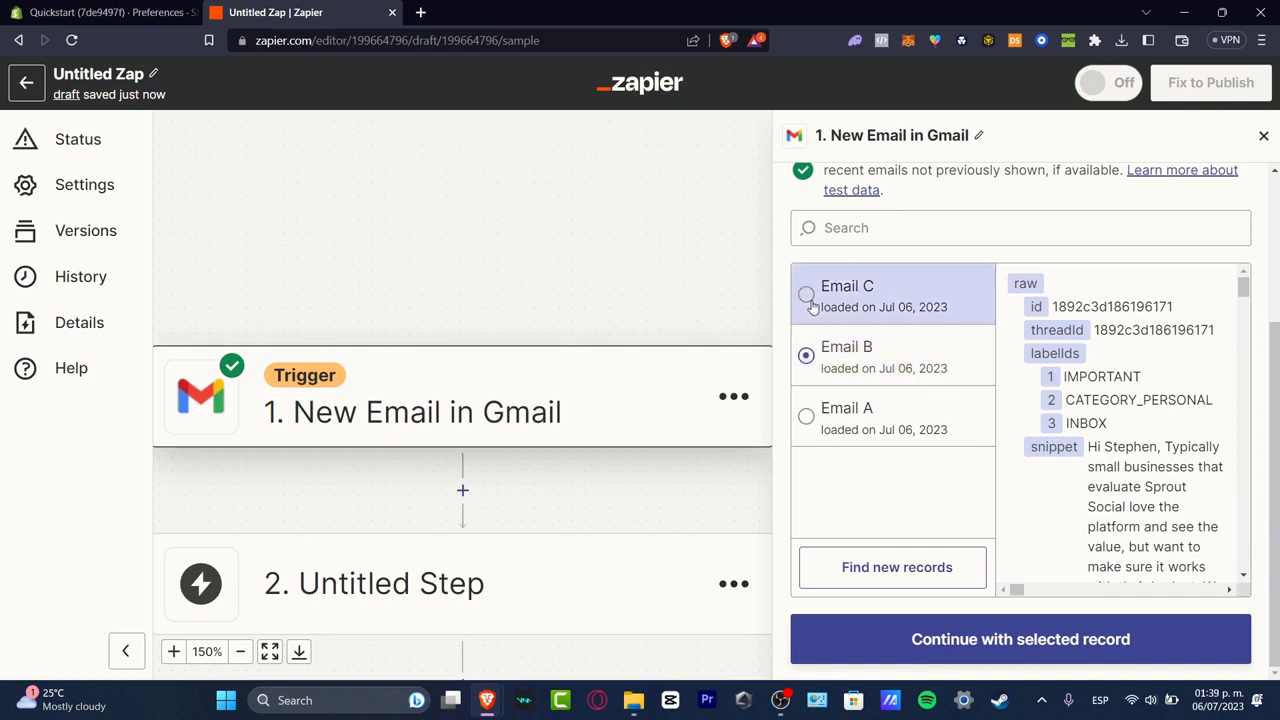
click(843, 400)
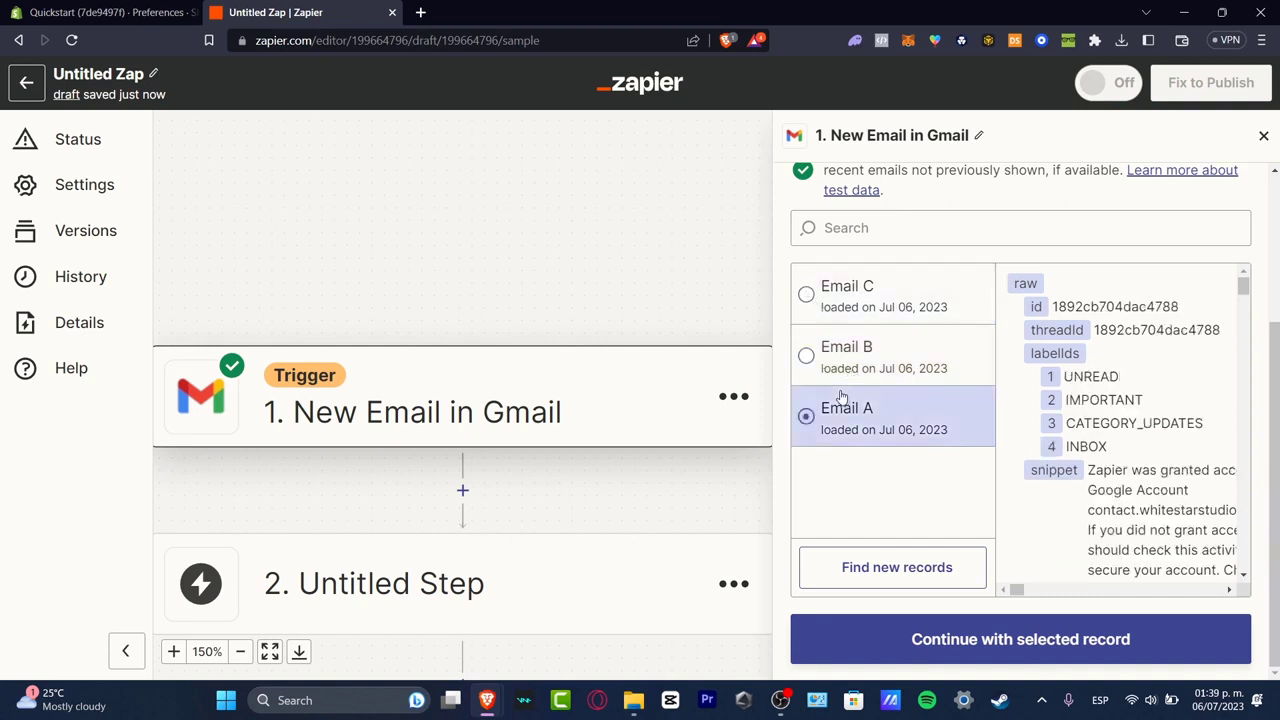
click(861, 380)
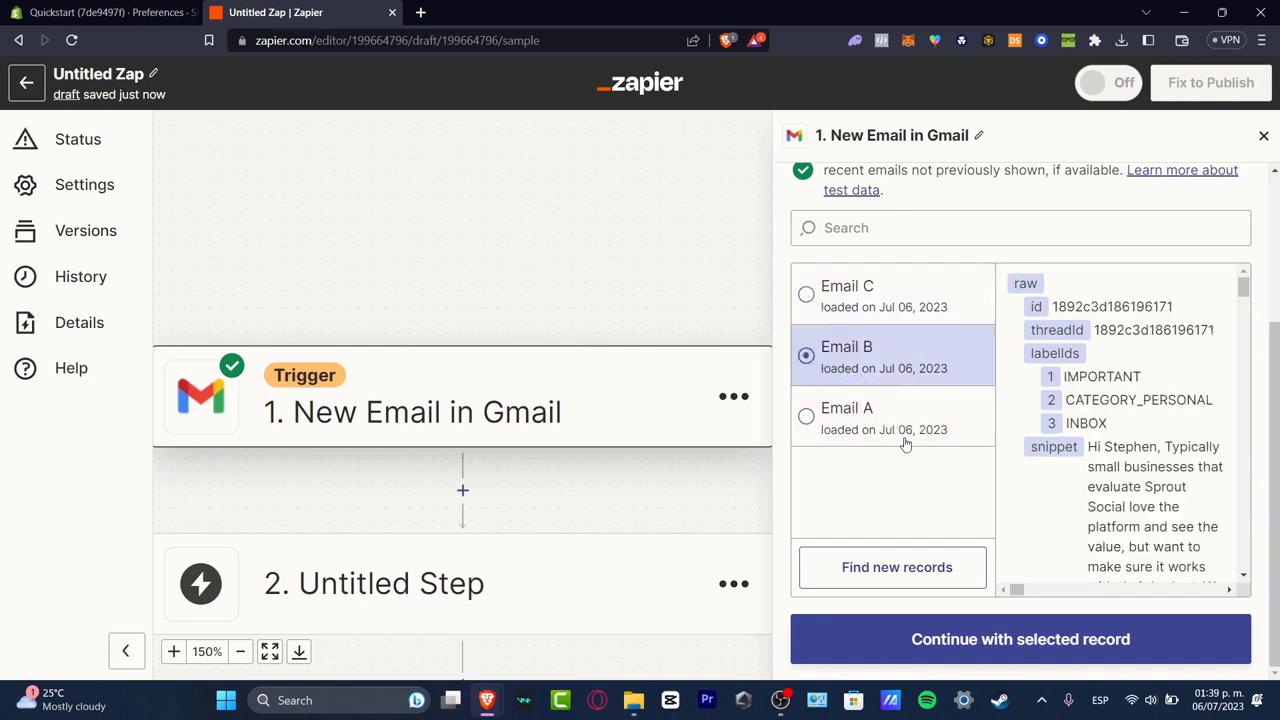
click(900, 425)
click(1033, 636)
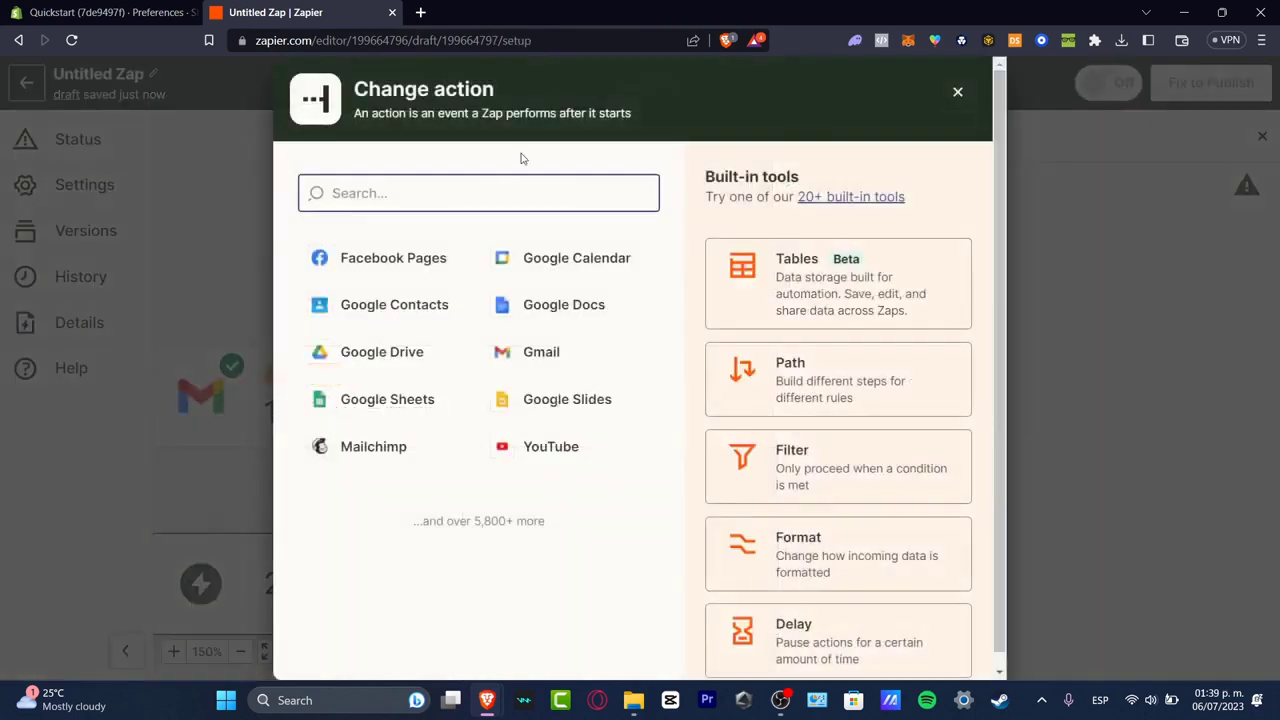
Set Google Calendar as the app for the Zap's second step
drag(369, 90, 633, 117)
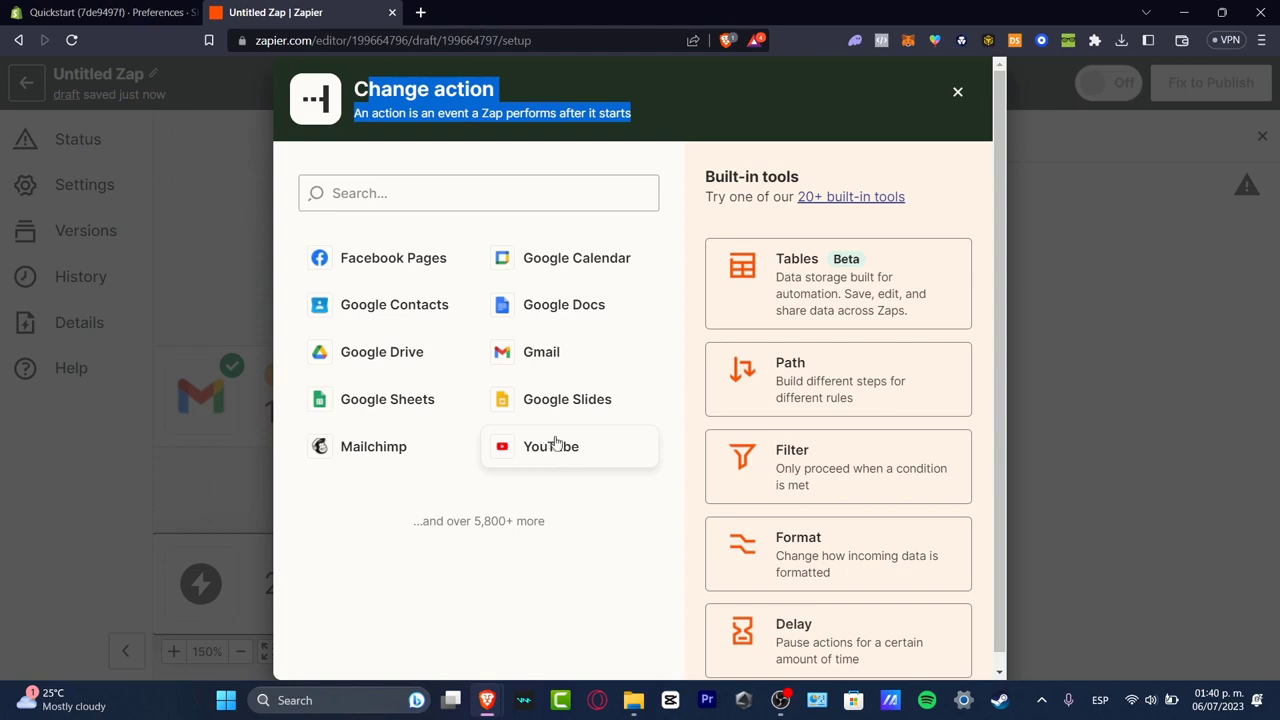
click(597, 266)
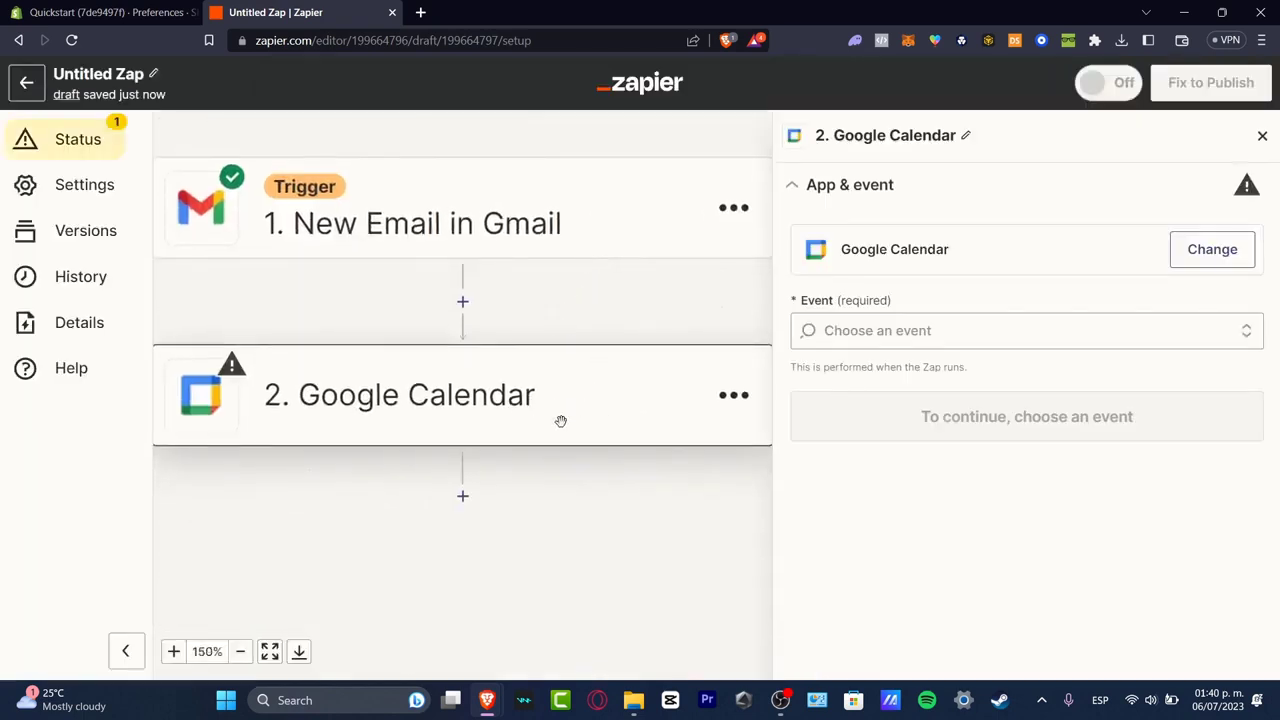
Set the Google Calendar action's event to Create Detailed Event and continue
click(843, 322)
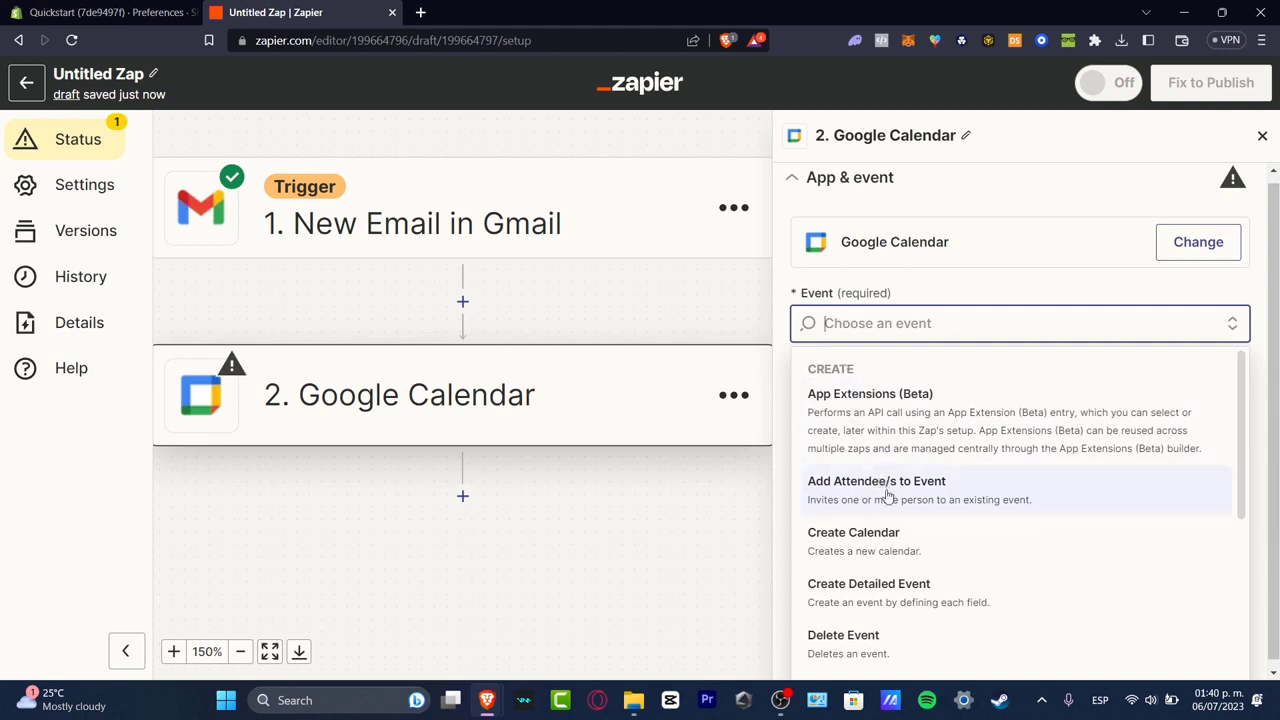
click(967, 600)
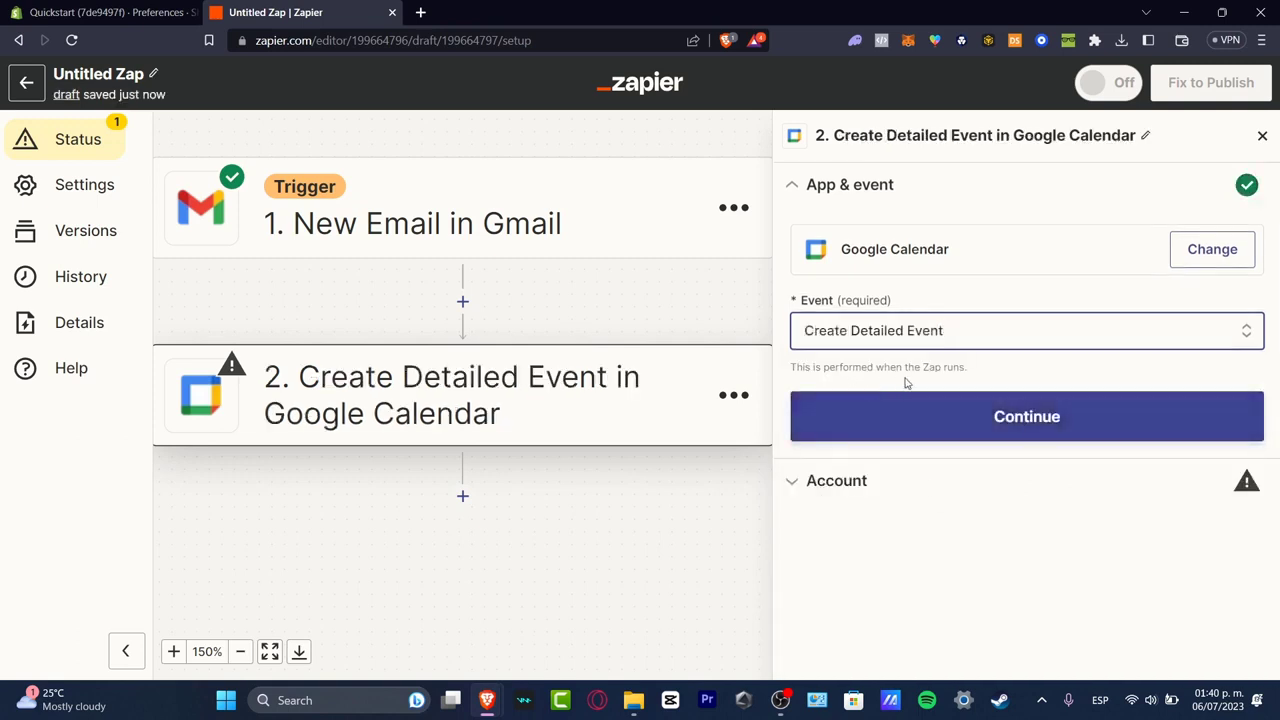
click(978, 431)
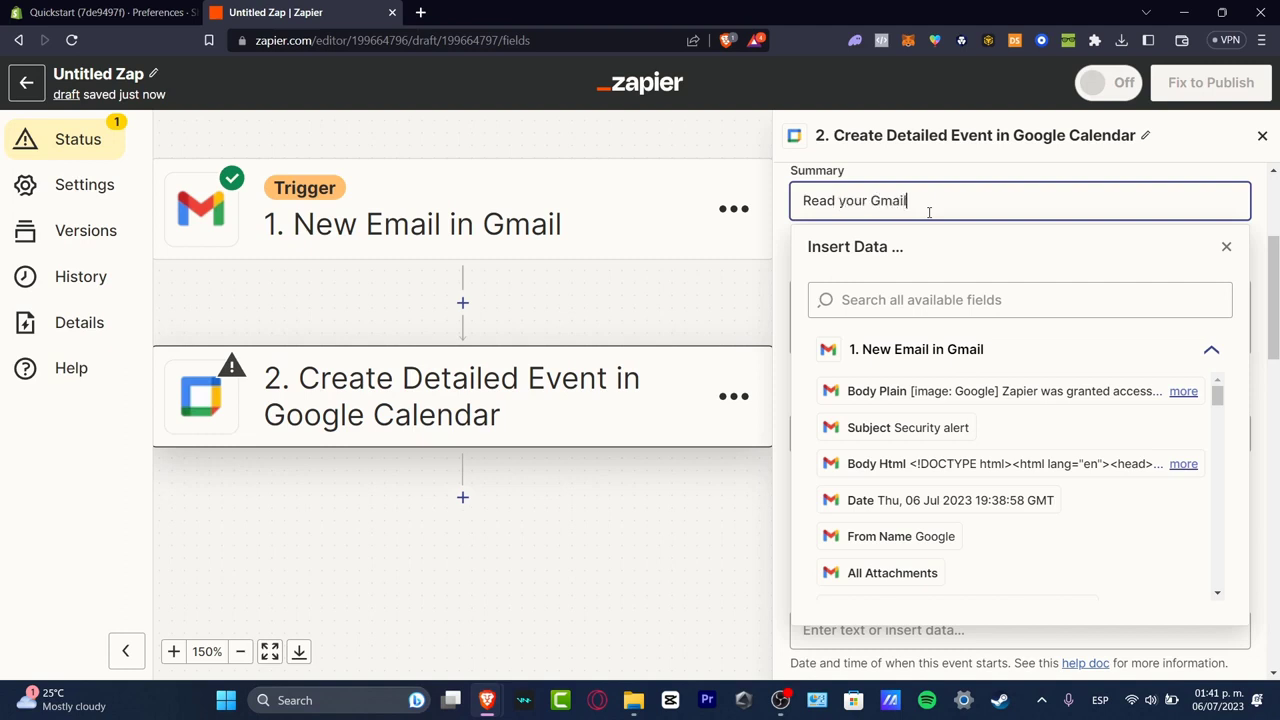
Enter "You need to go to your gmail inbox" as the calendar event's description and continue to the action's test
key(Escape)
click(957, 294)
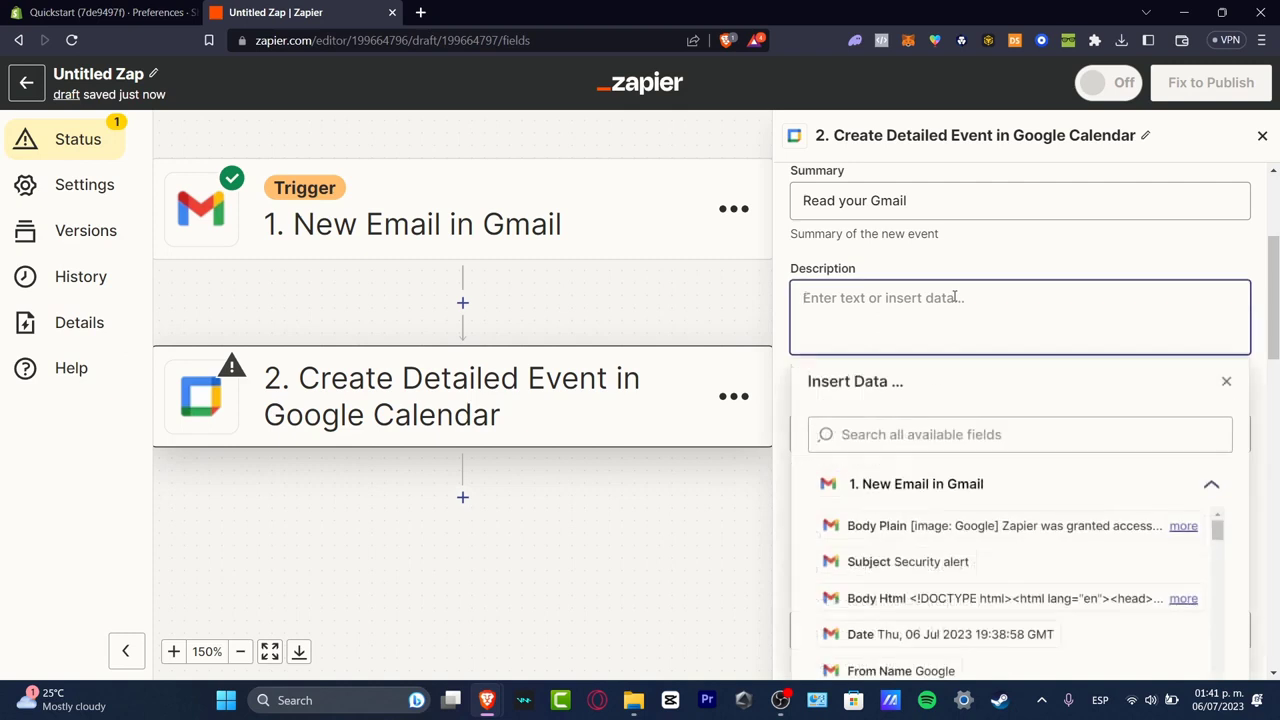
text(You need to go to your g)
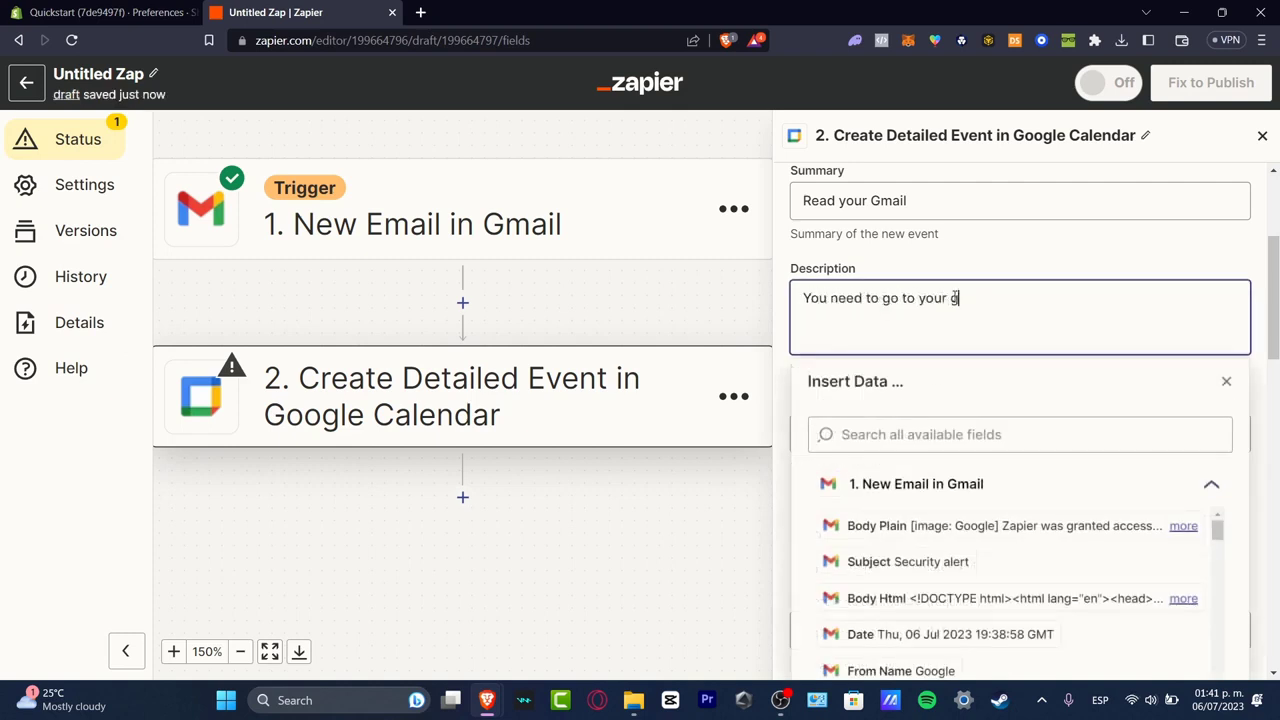
text(mai l)
scroll(954, 298, down, 10)
scroll(1017, 314, down, 2)
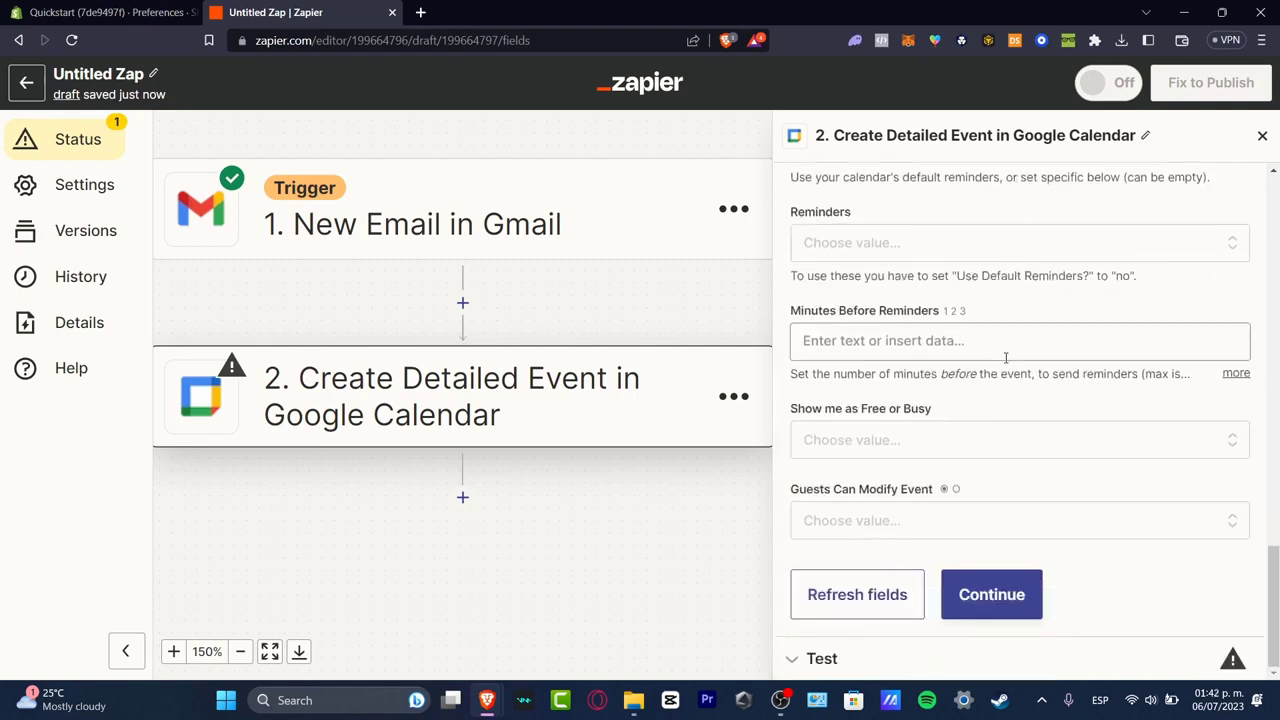
click(1030, 585)
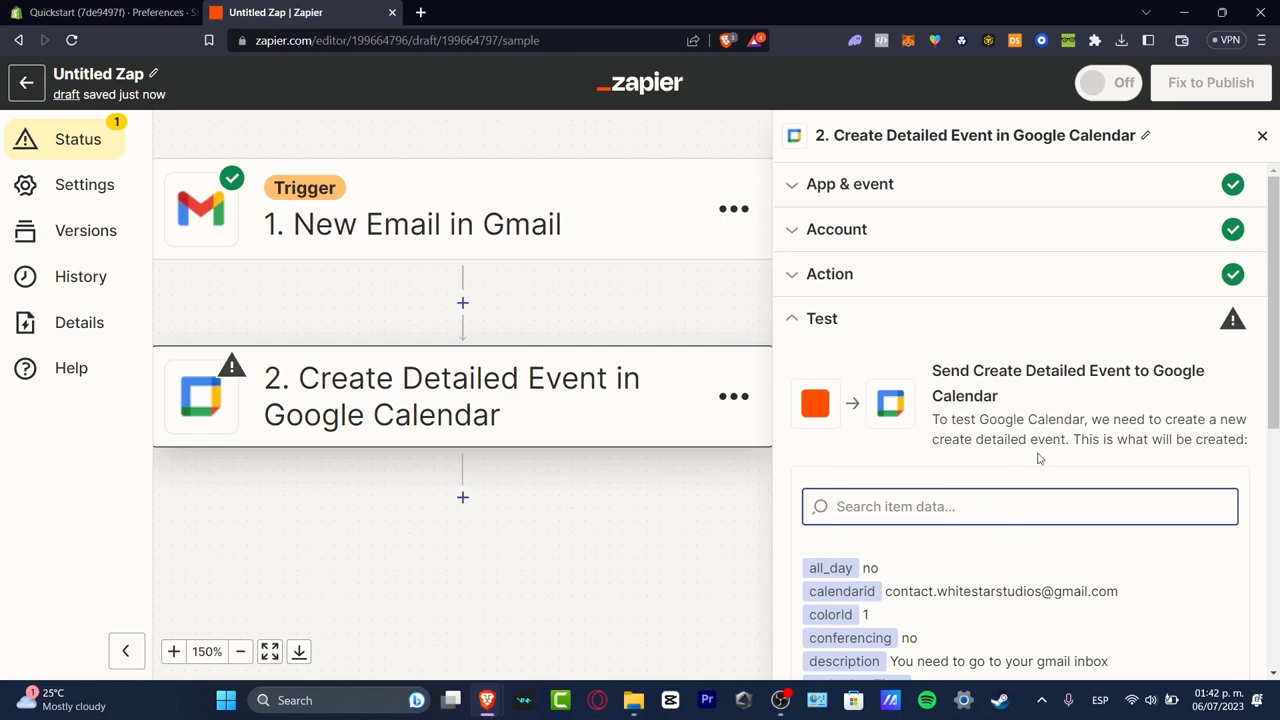
Review the Google Calendar test data, publish the Zap and go to the list of Zaps
scroll(1038, 458, down, 3)
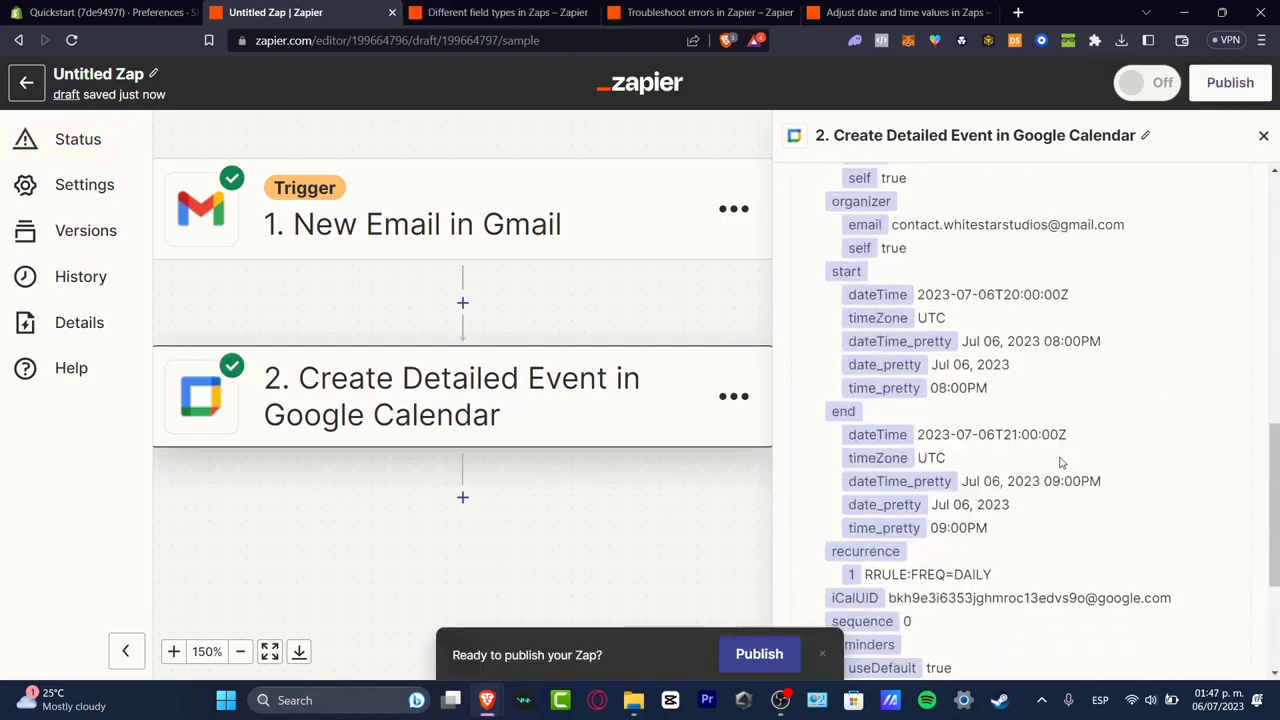
scroll(1060, 457, down, 5)
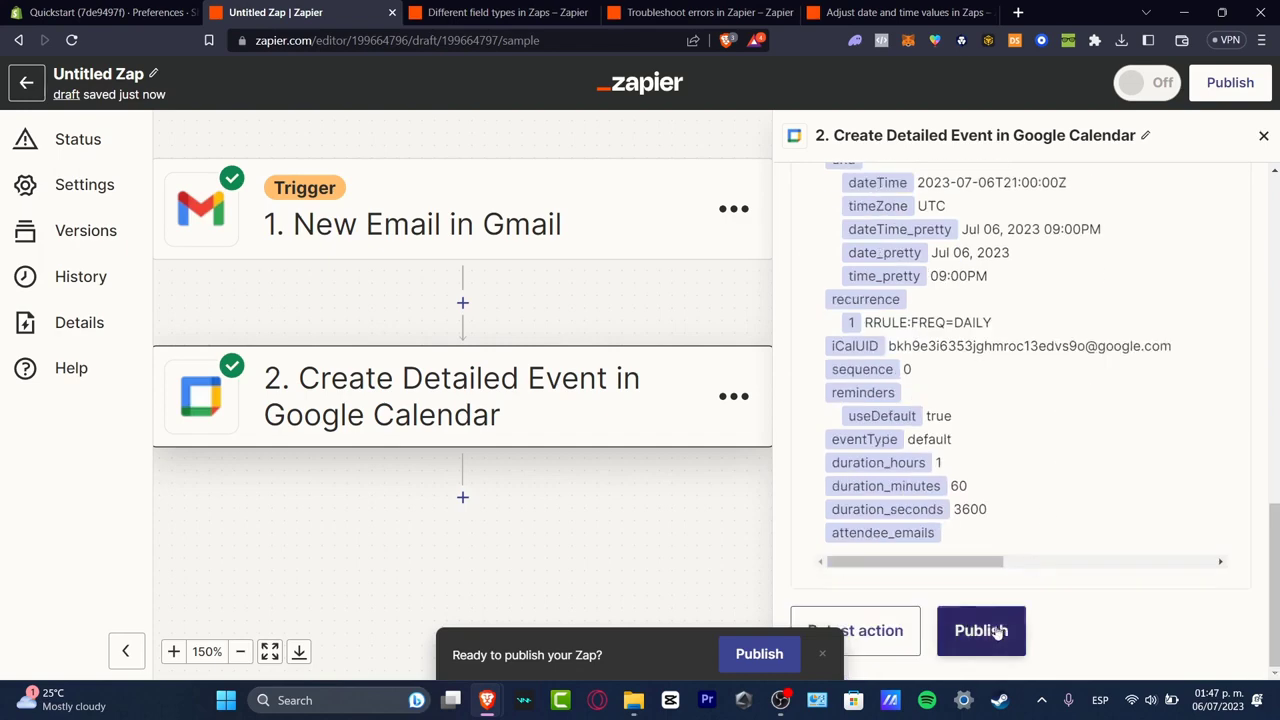
click(995, 630)
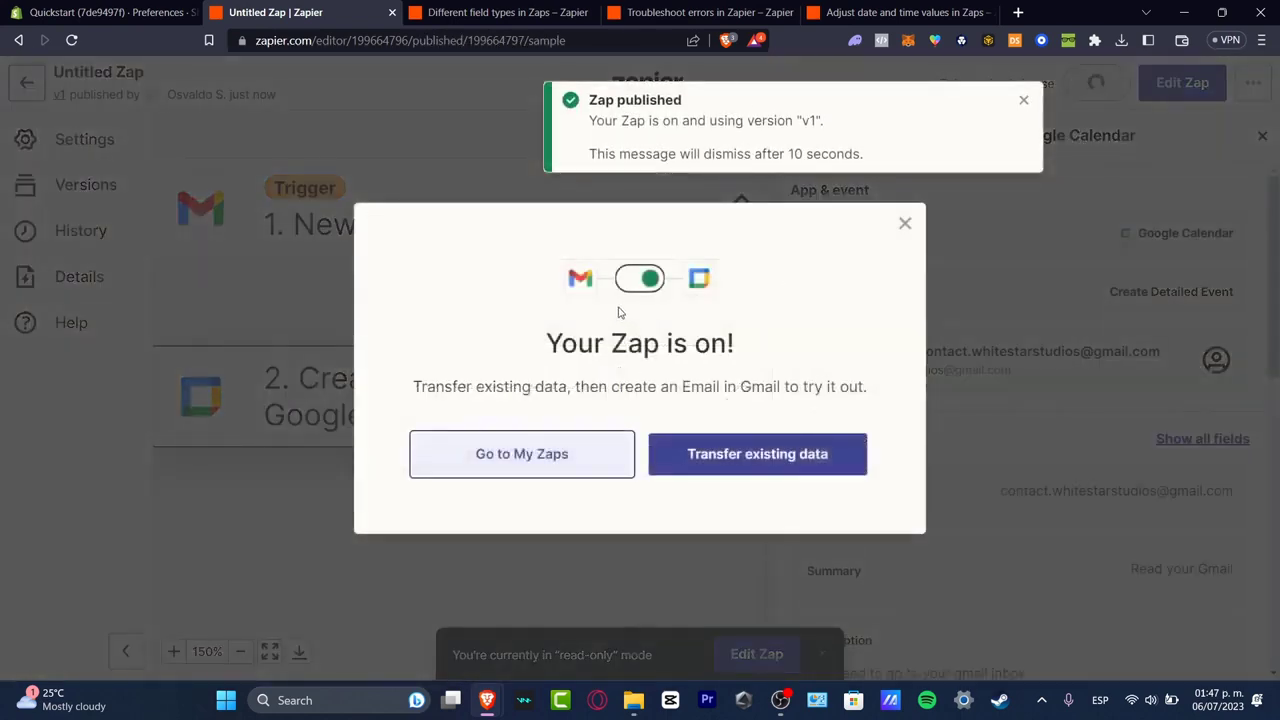
click(572, 454)
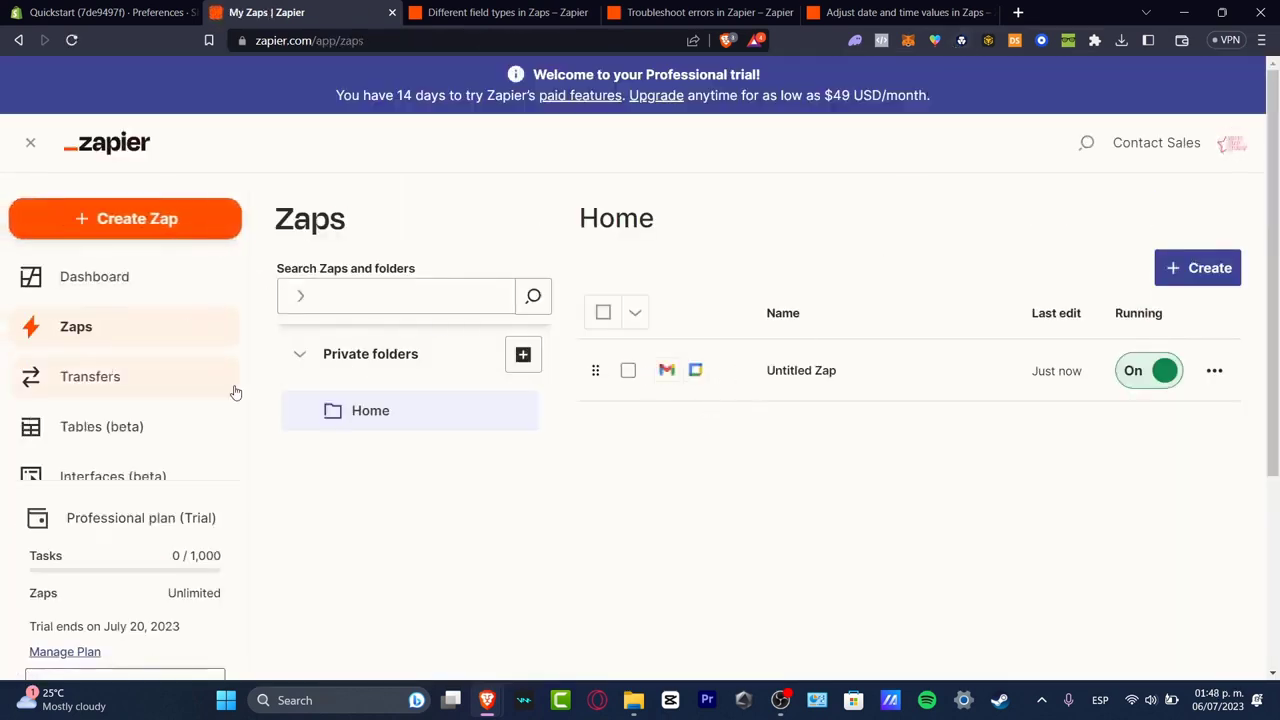
Open the Gmail inbox in a new browser tab
click(1018, 12)
text(gm)
key(Return)
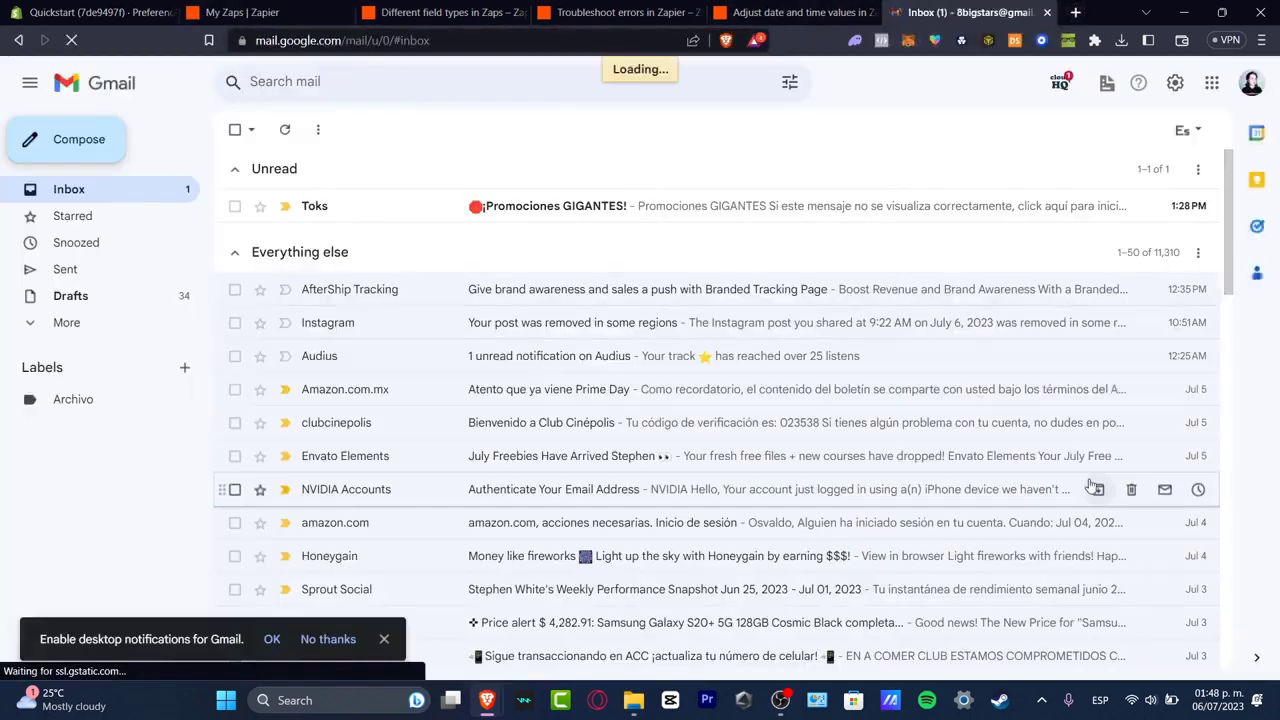
click(780, 654)
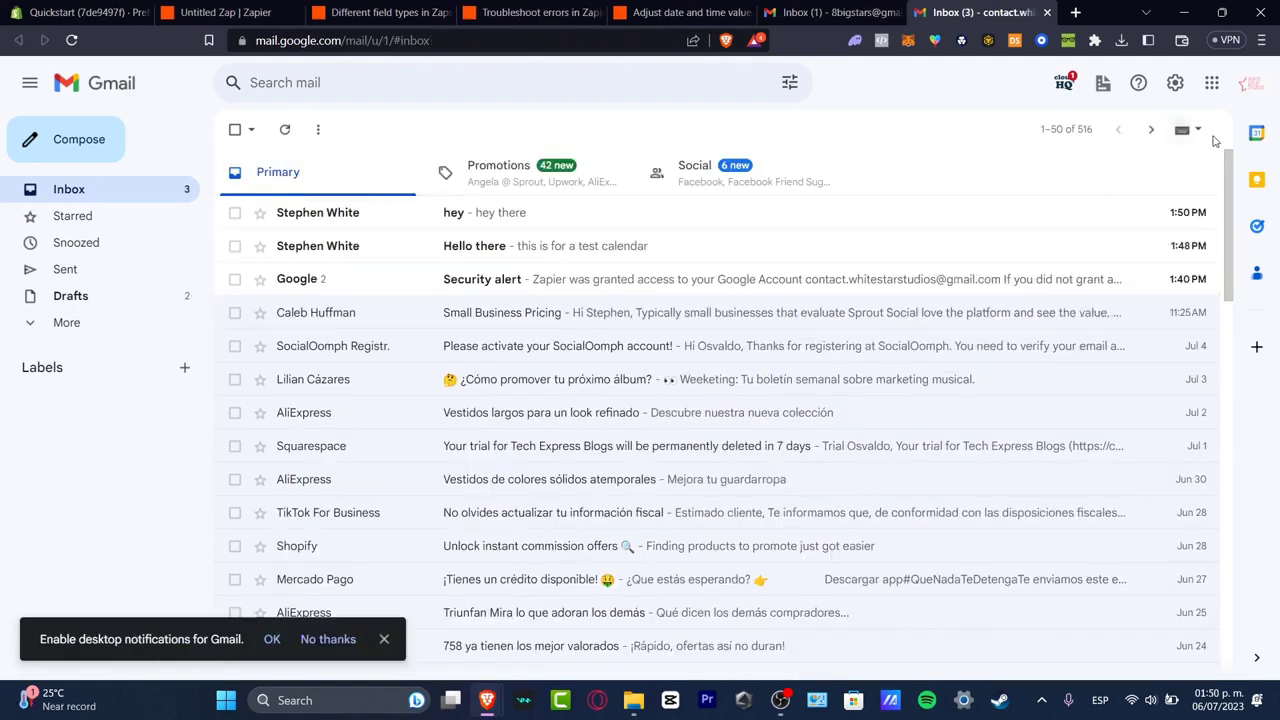
Show Google Calendar beside the Gmail inbox, check the "Read your Gmail" event's details and close them
click(1256, 134)
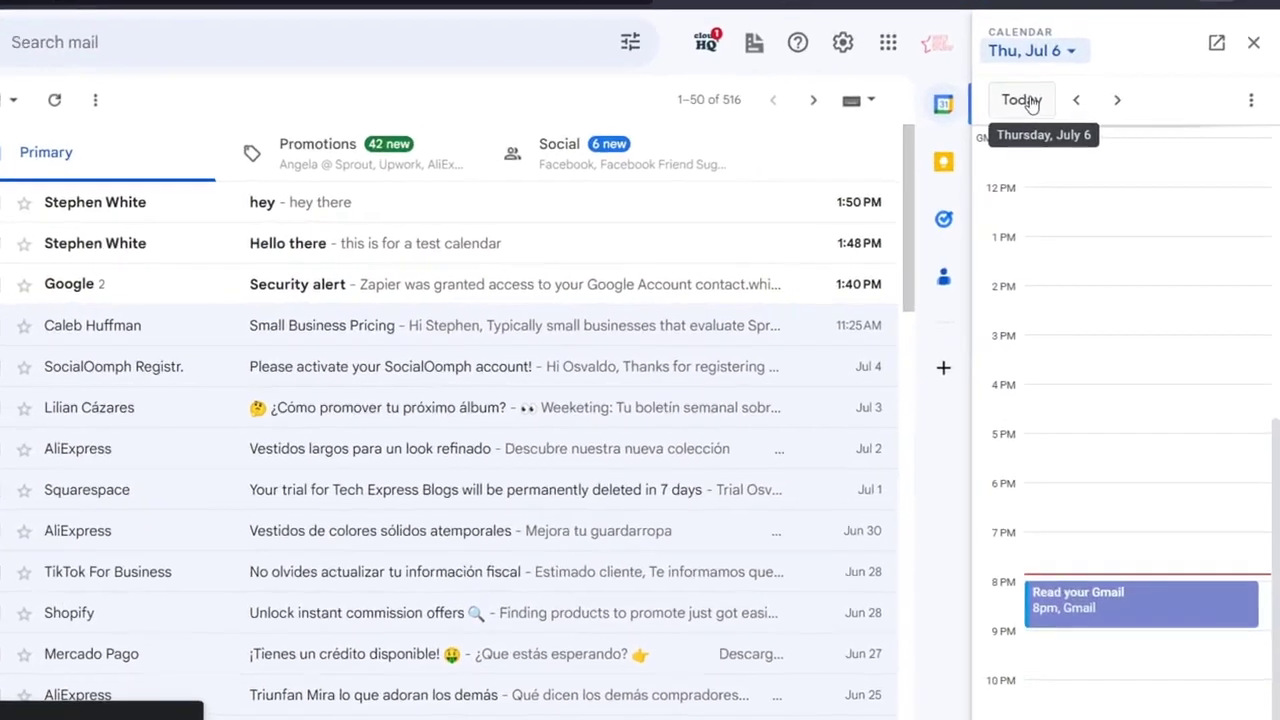
click(1126, 627)
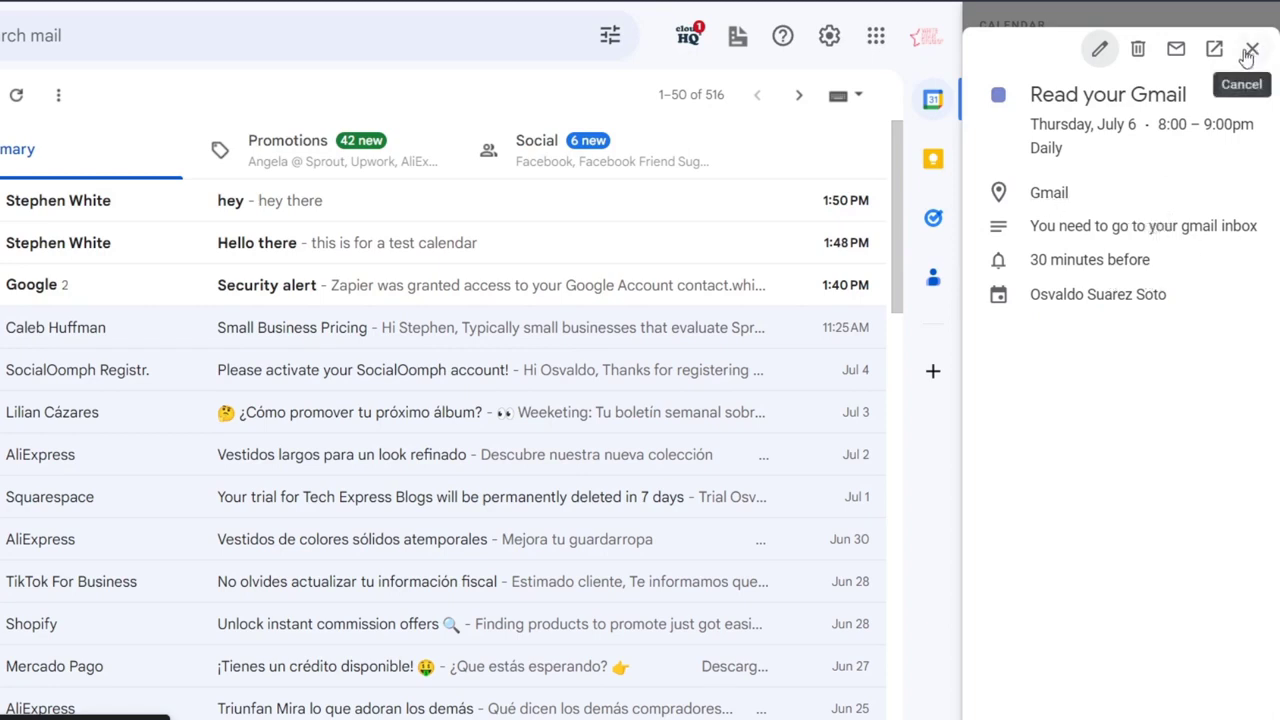
click(1254, 48)
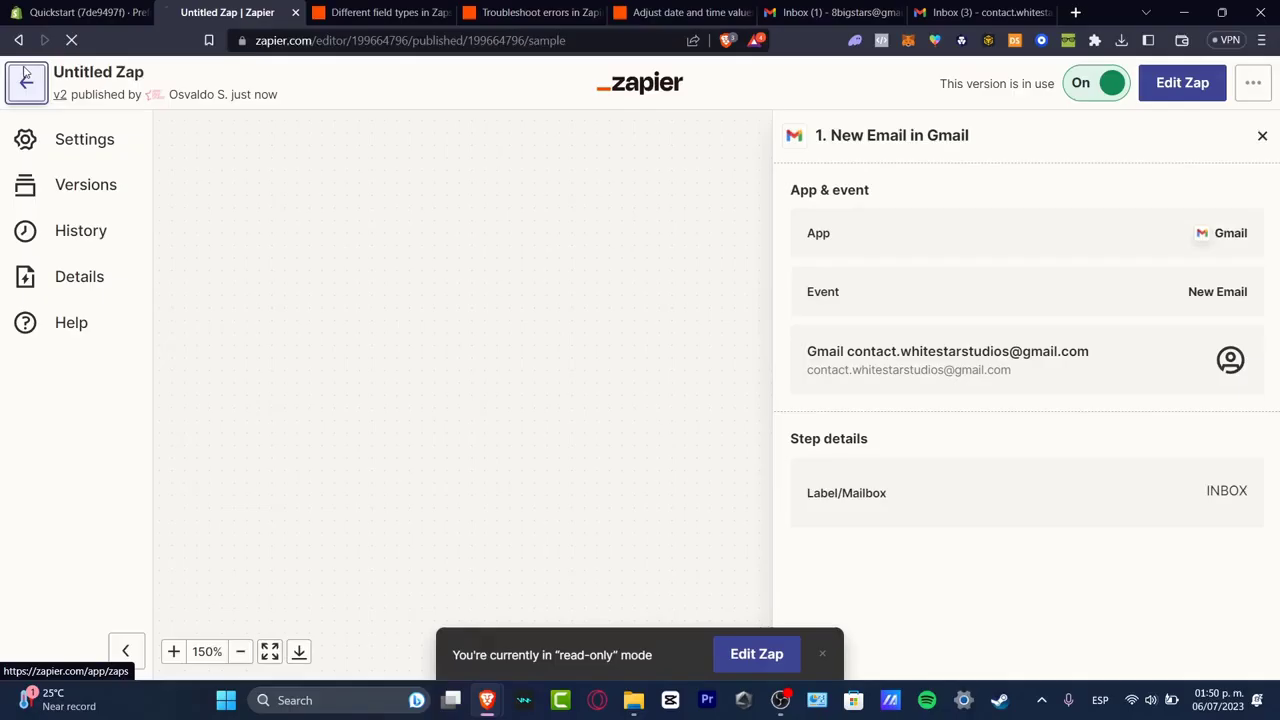
Return to the list of Zaps, open the Explore page and look through its popular workflows and supported apps
click(26, 80)
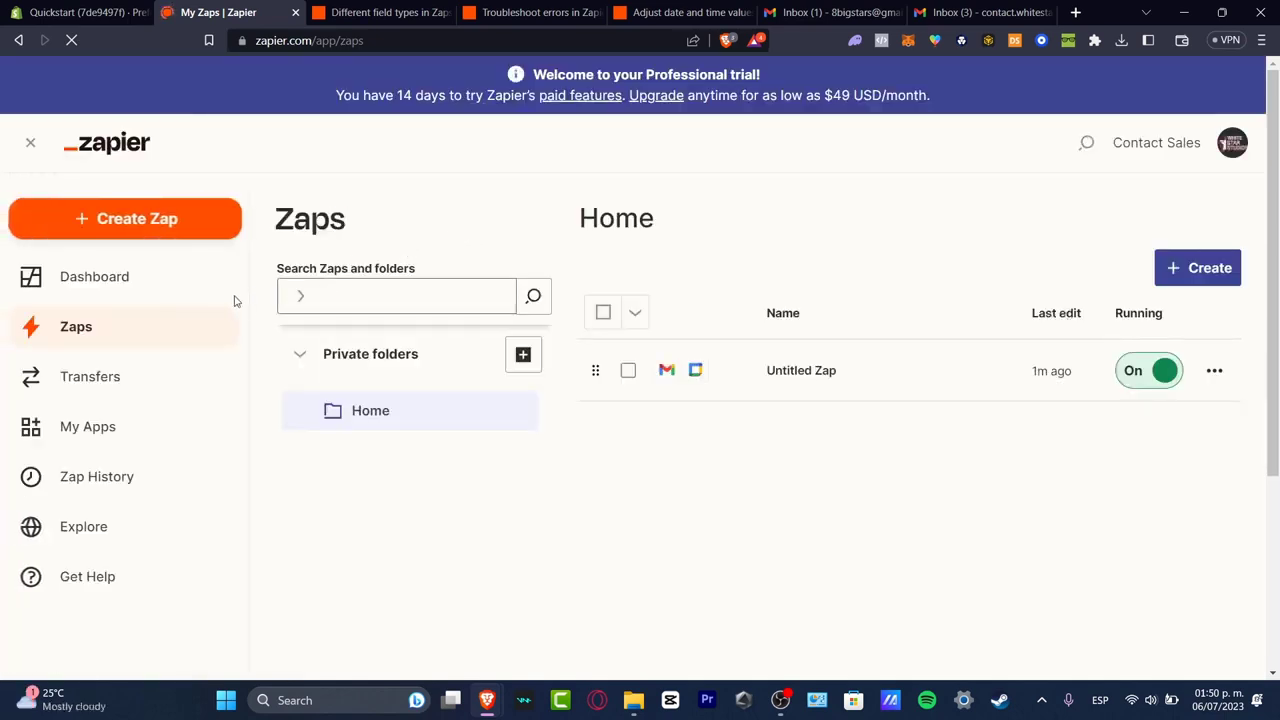
scroll(137, 457, down, 3)
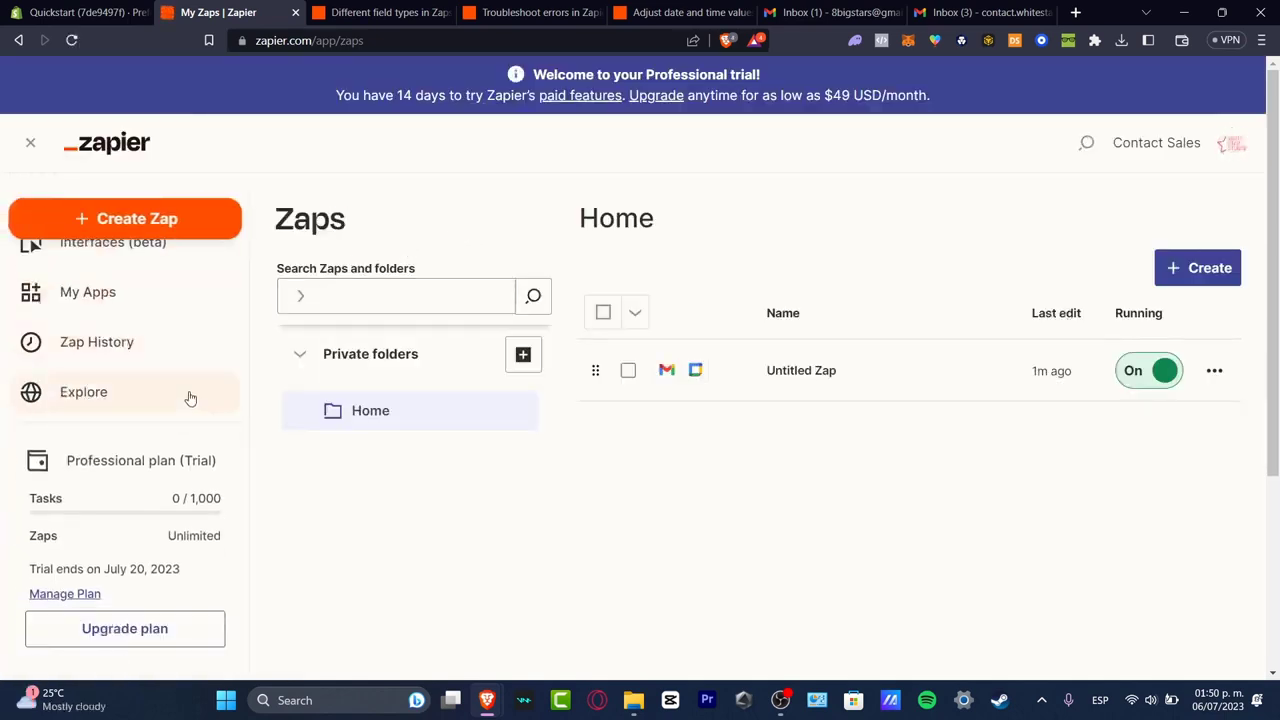
scroll(150, 370, down, 1)
click(100, 337)
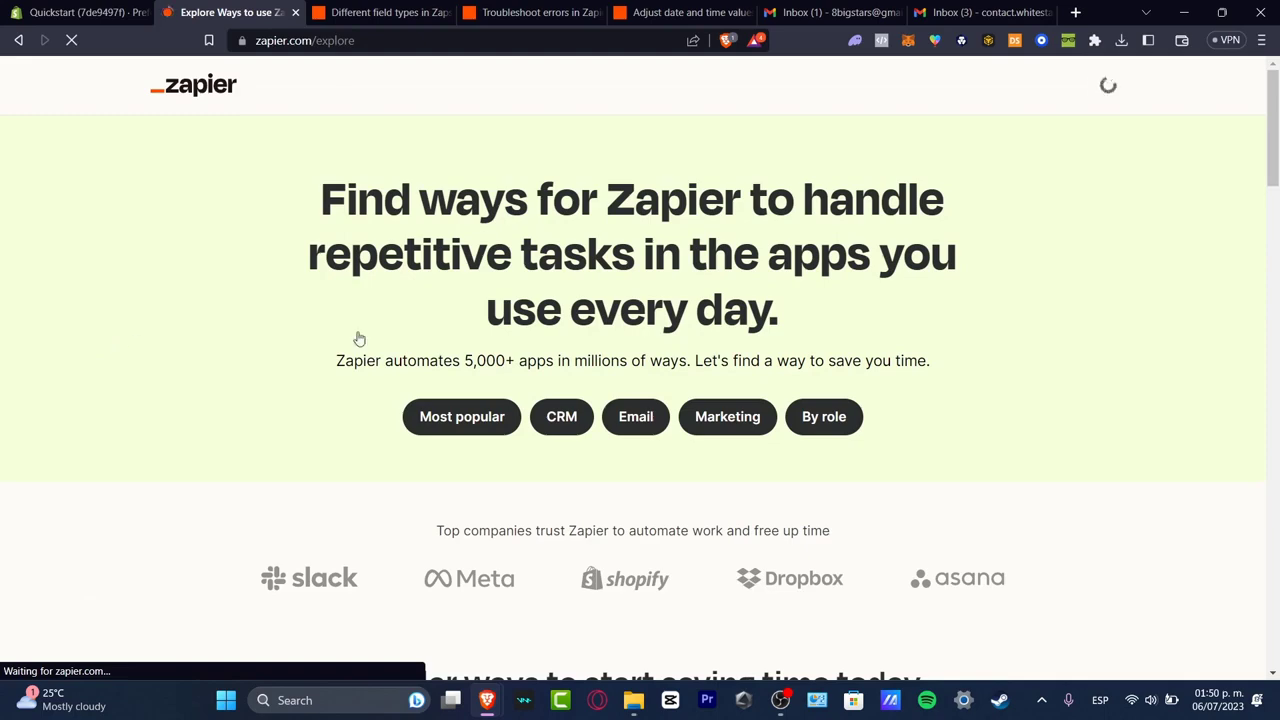
scroll(955, 320, down, 5)
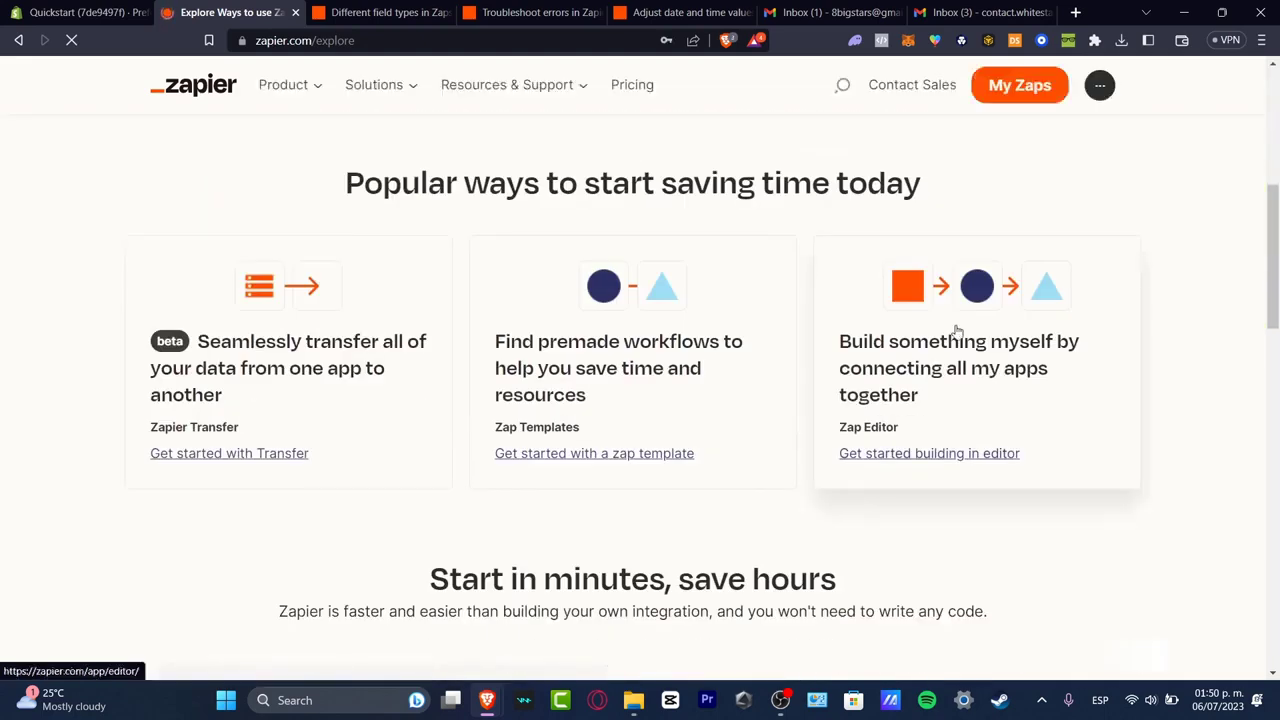
scroll(957, 330, down, 3)
scroll(957, 330, down, 7)
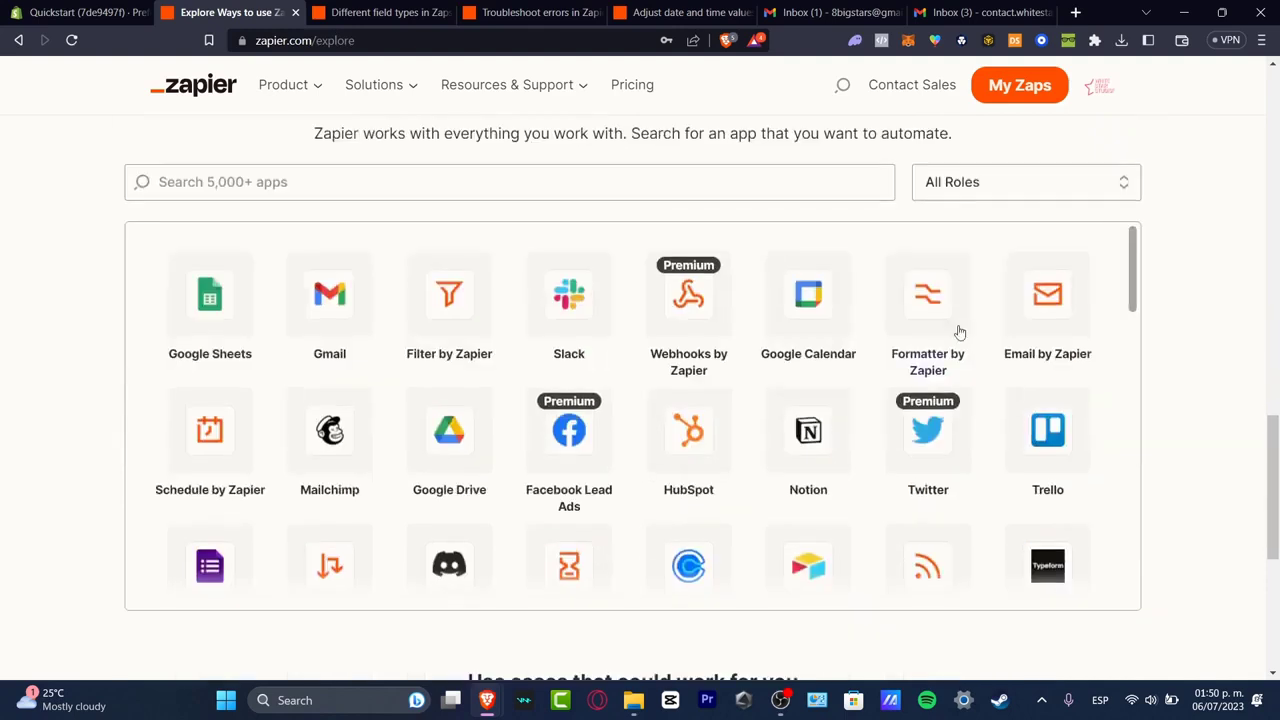
Close the help article on adjusting date and time values and view the Gmail inbox with the calendar event
click(720, 8)
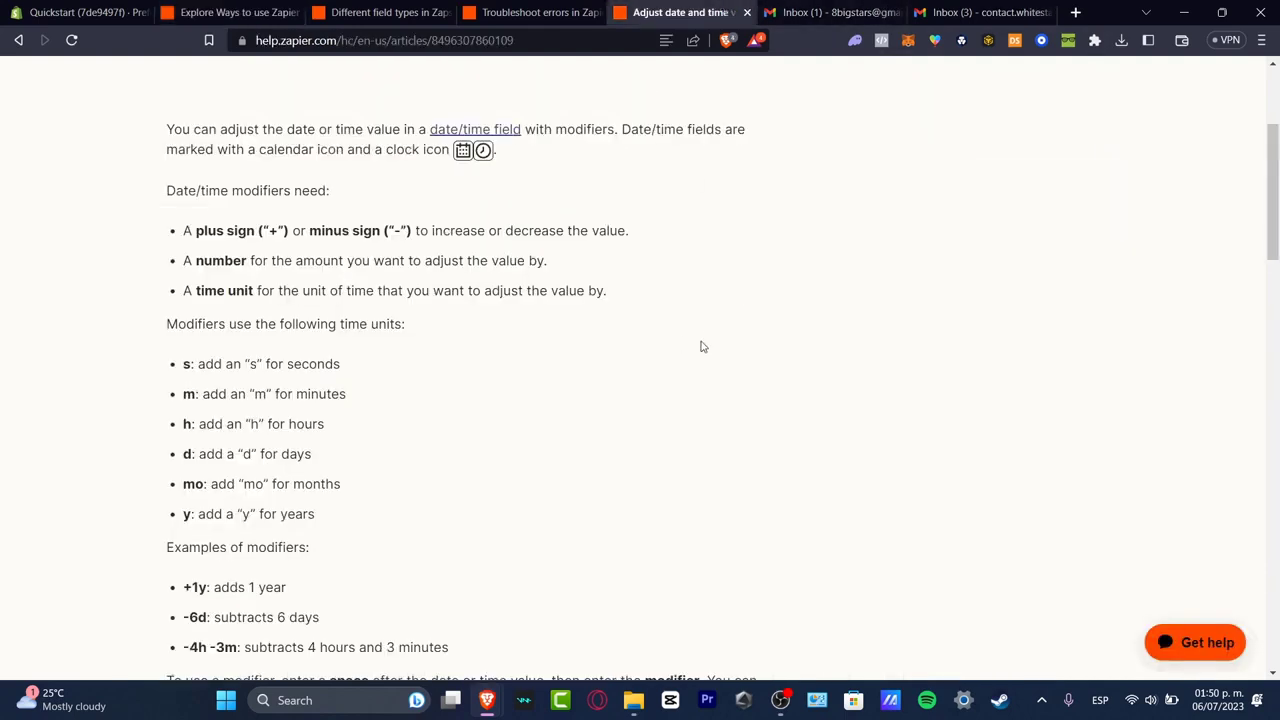
click(746, 13)
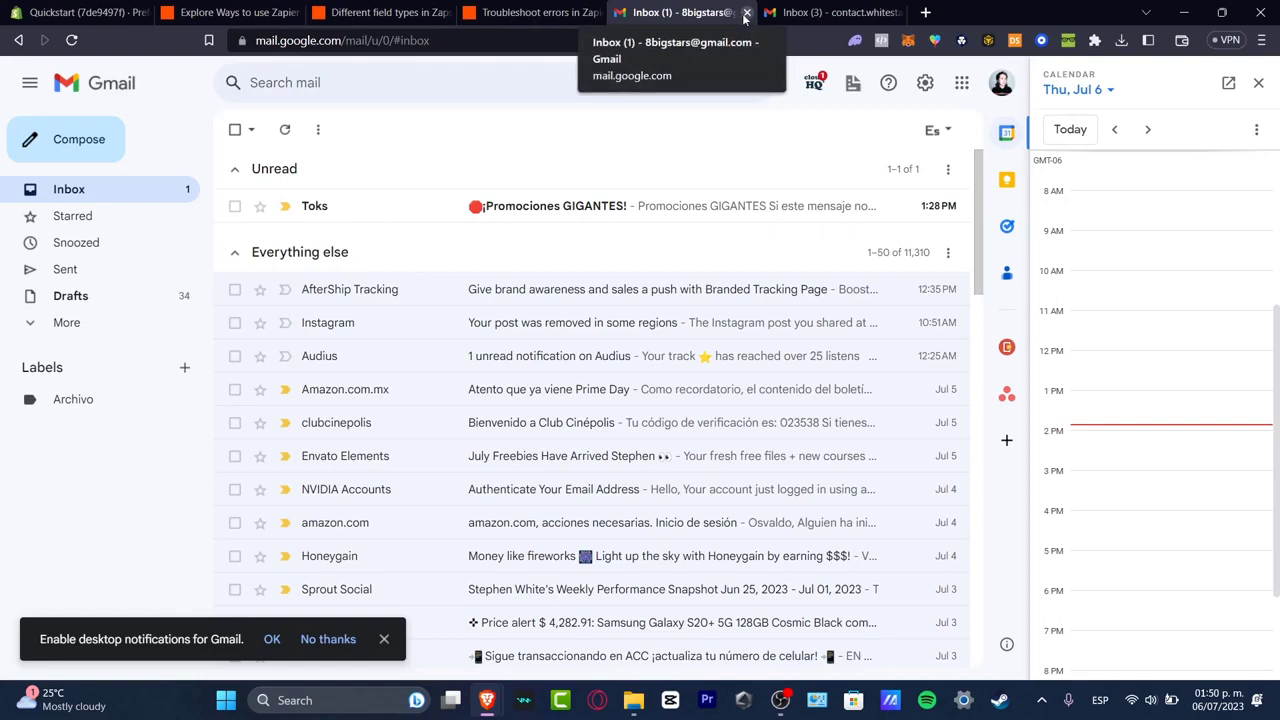
click(822, 12)
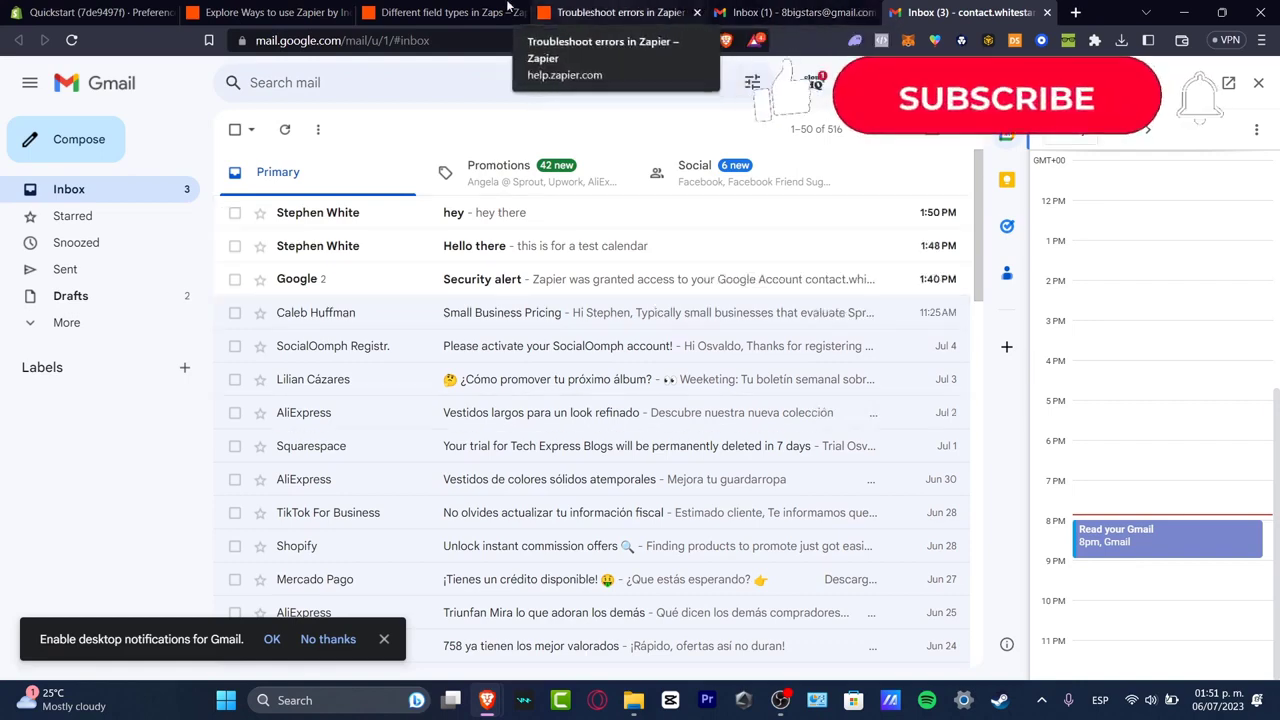
Return to the Explore page and look at the suggested use cases below the app directory
click(450, 12)
click(257, 10)
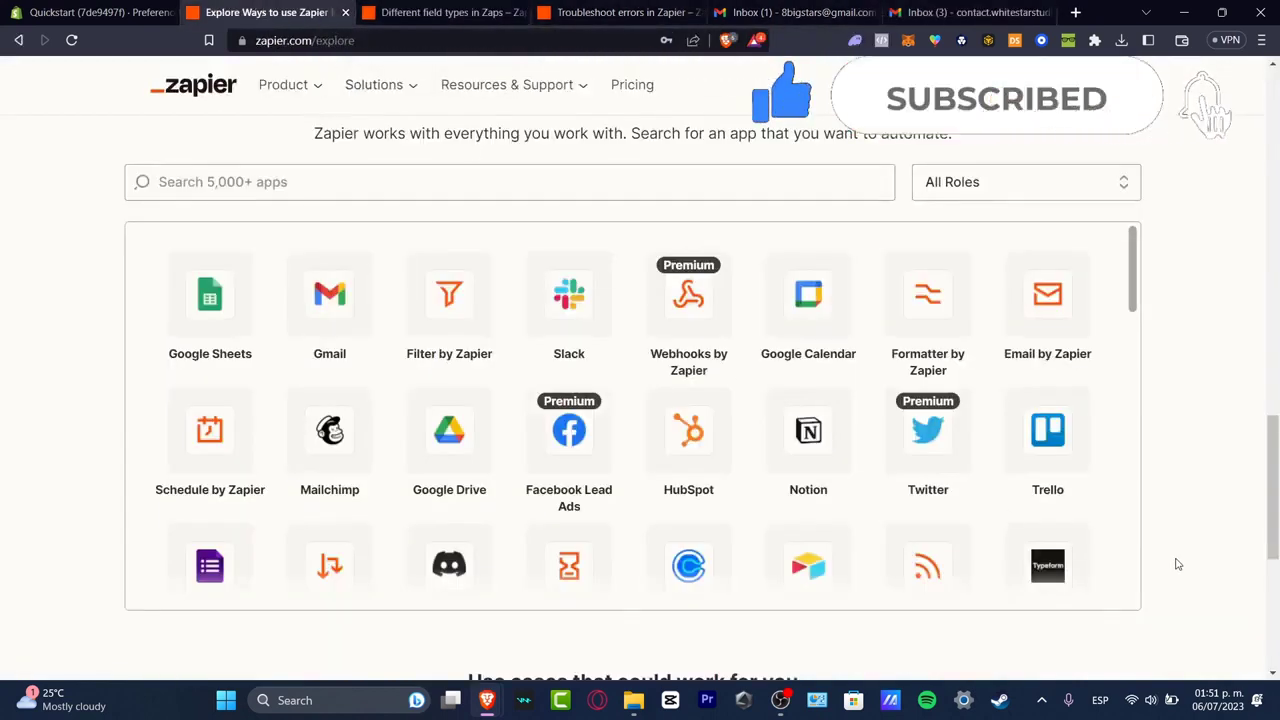
scroll(1176, 565, down, 3)
scroll(1180, 568, down, 3)
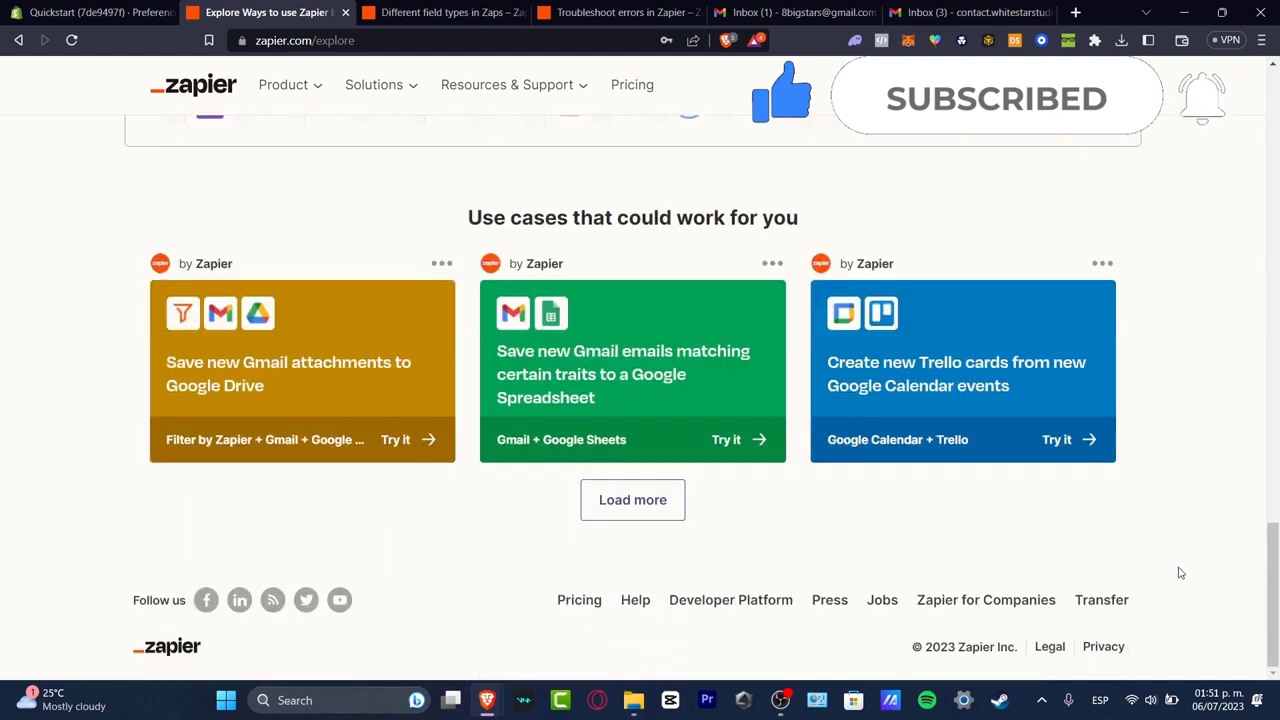